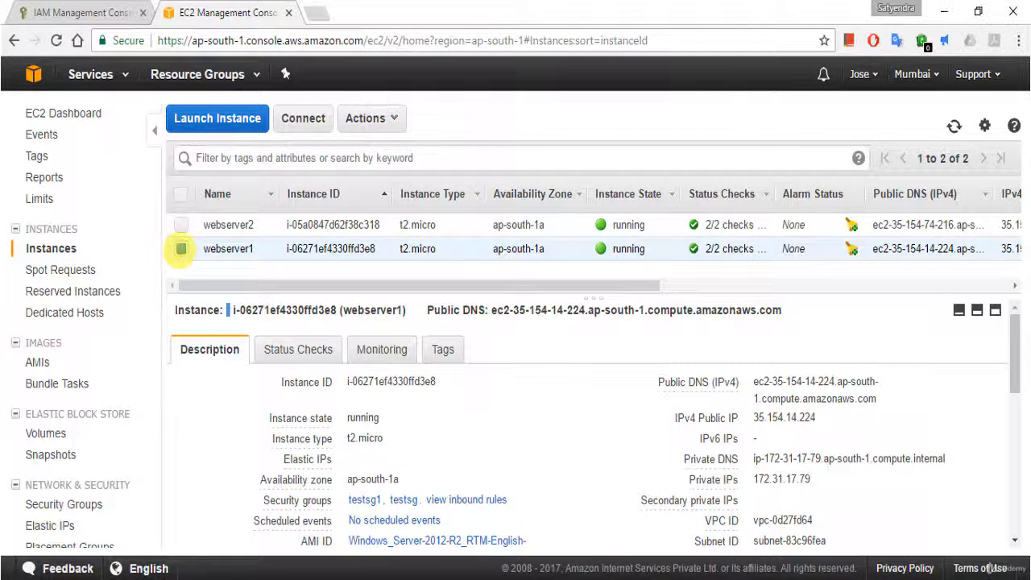
Reselect the webserver1 instance, and review the summary and managed policies of S3role in the IAM console
{"action": "left_click", "coordinate": [181, 248]}
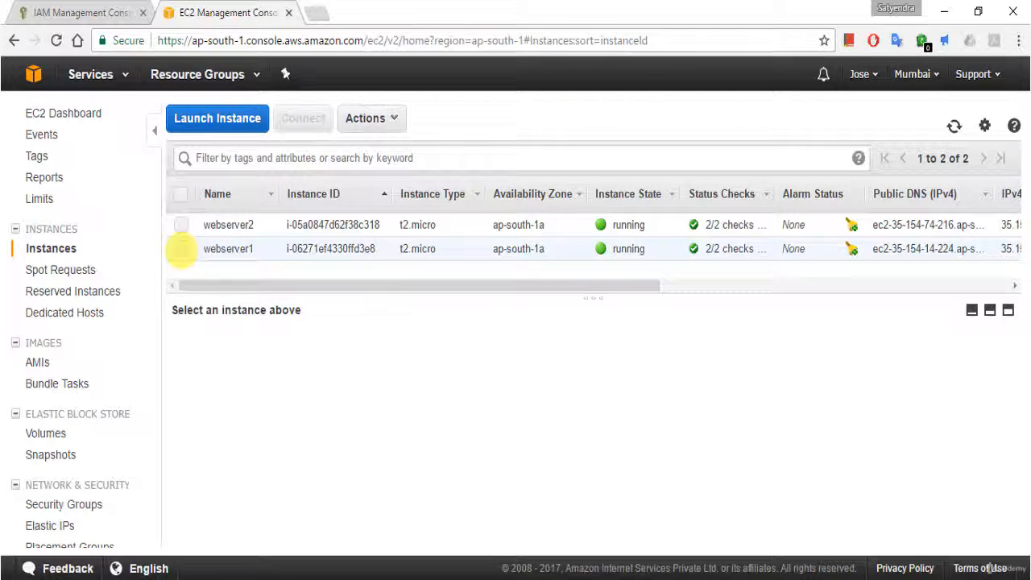
{"action": "left_click", "coordinate": [181, 250]}
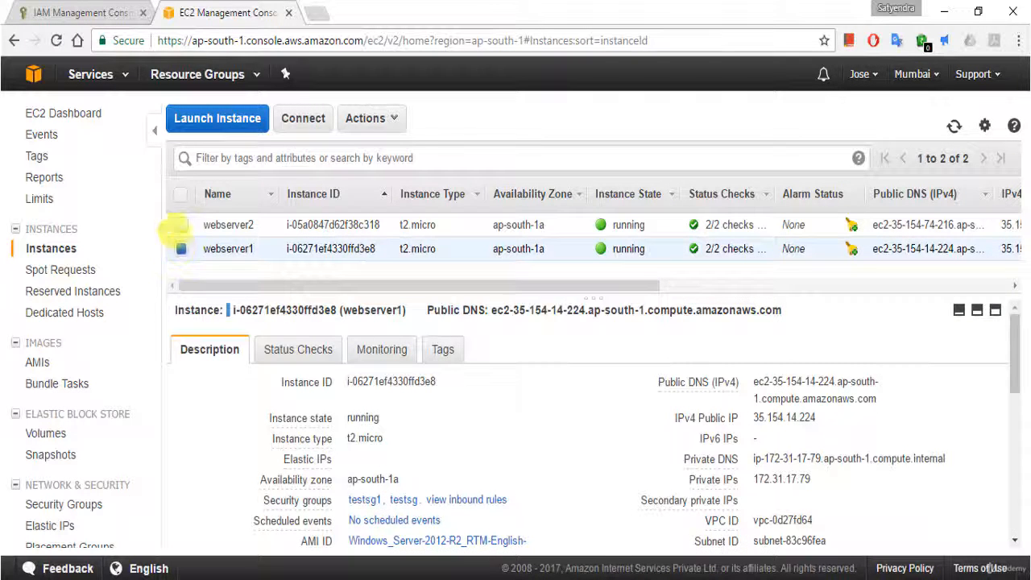
{"action": "left_click", "coordinate": [85, 12]}
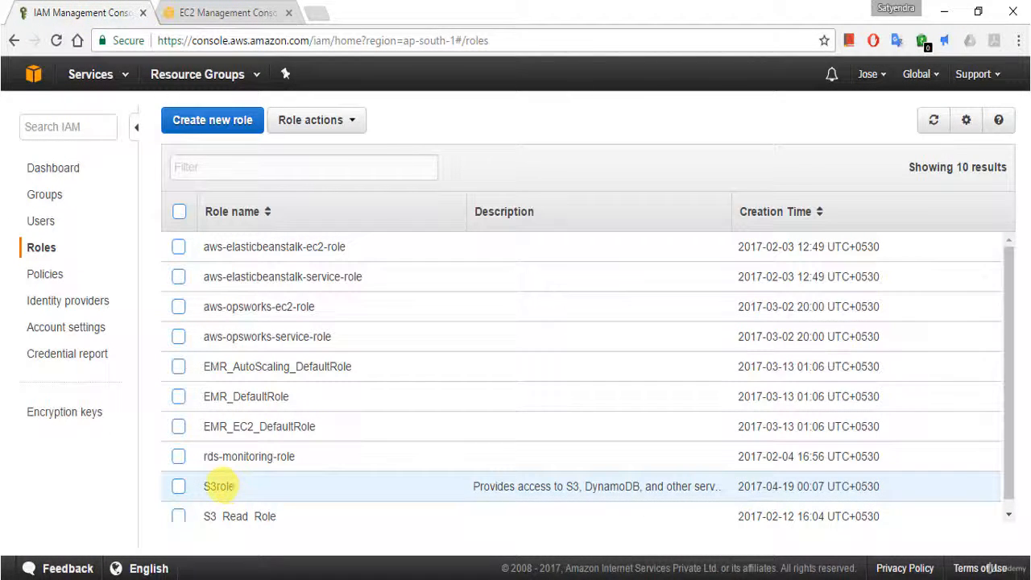
{"action": "left_click", "coordinate": [219, 485]}
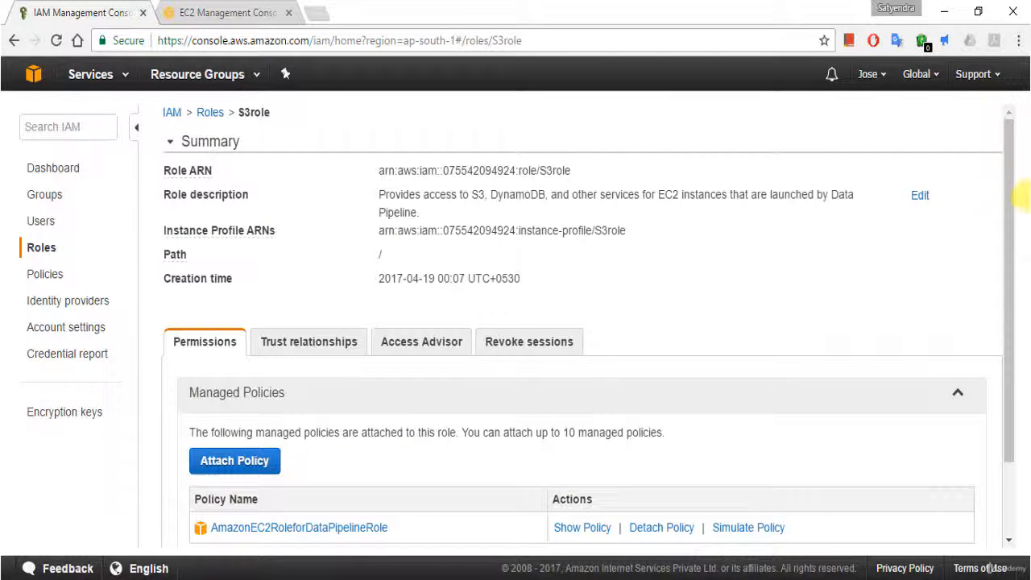
{"action": "left_click_drag", "start_coordinate": [1010, 206], "coordinate": [1017, 288]}
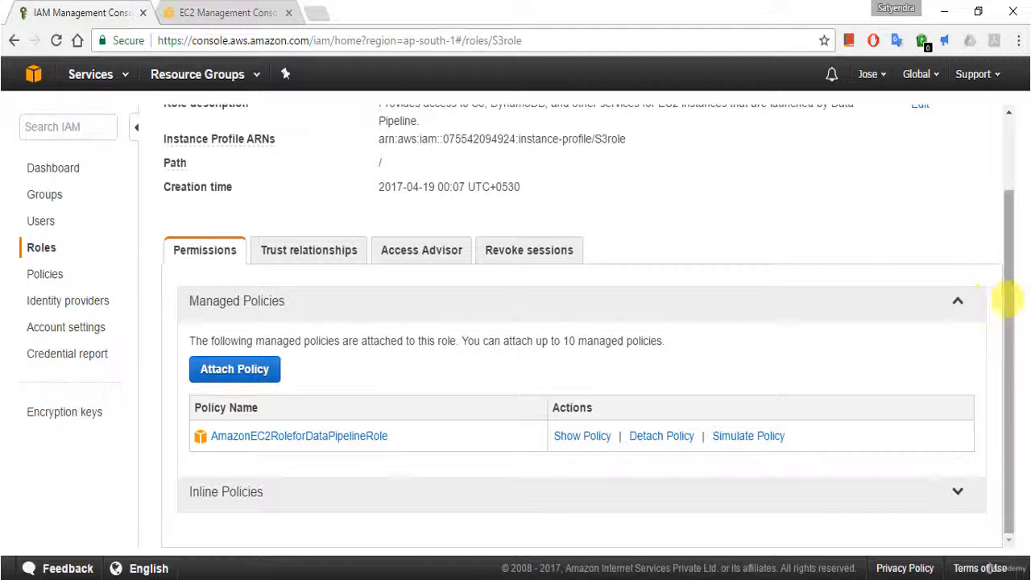
{"action": "left_click_drag", "start_coordinate": [1007, 301], "coordinate": [997, 199]}
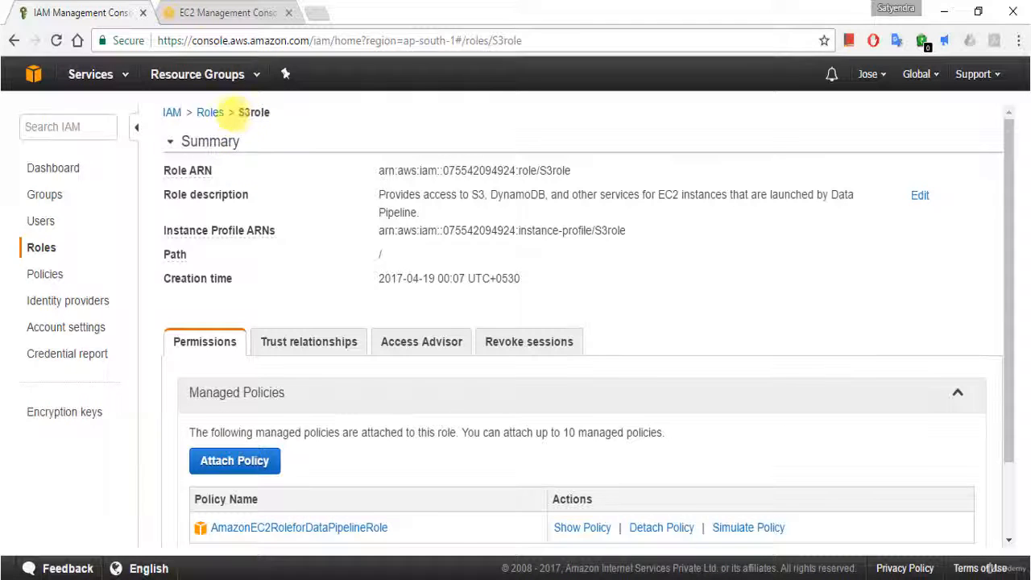
Check webserver1's IAM role in the EC2 console and view the roles available to replace it, without applying a change
{"action": "left_click", "coordinate": [213, 11]}
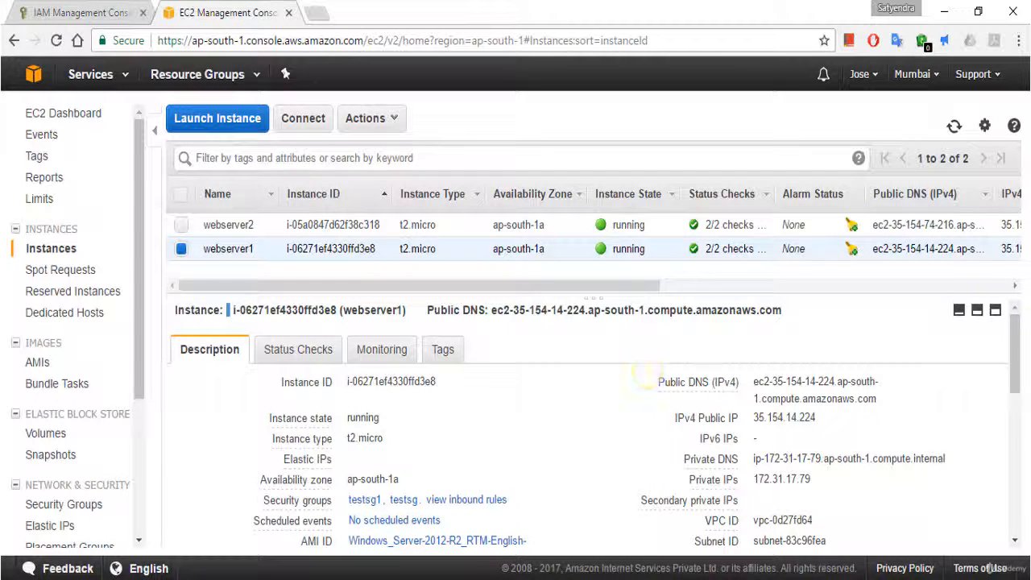
{"action": "left_click_drag", "start_coordinate": [1016, 339], "coordinate": [1015, 404]}
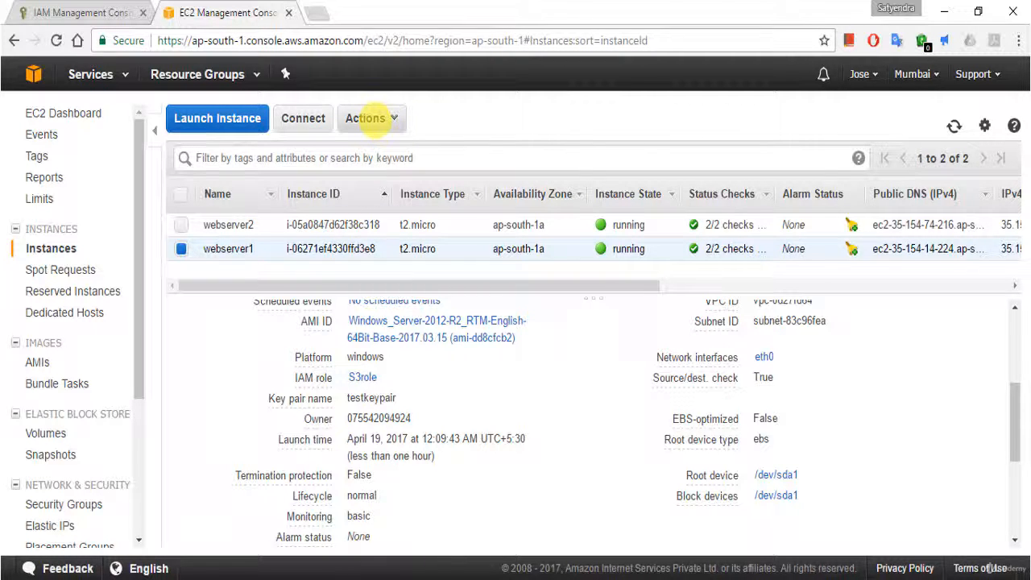
{"action": "left_click", "coordinate": [372, 118]}
{"action": "mouse_move", "coordinate": [424, 235]}
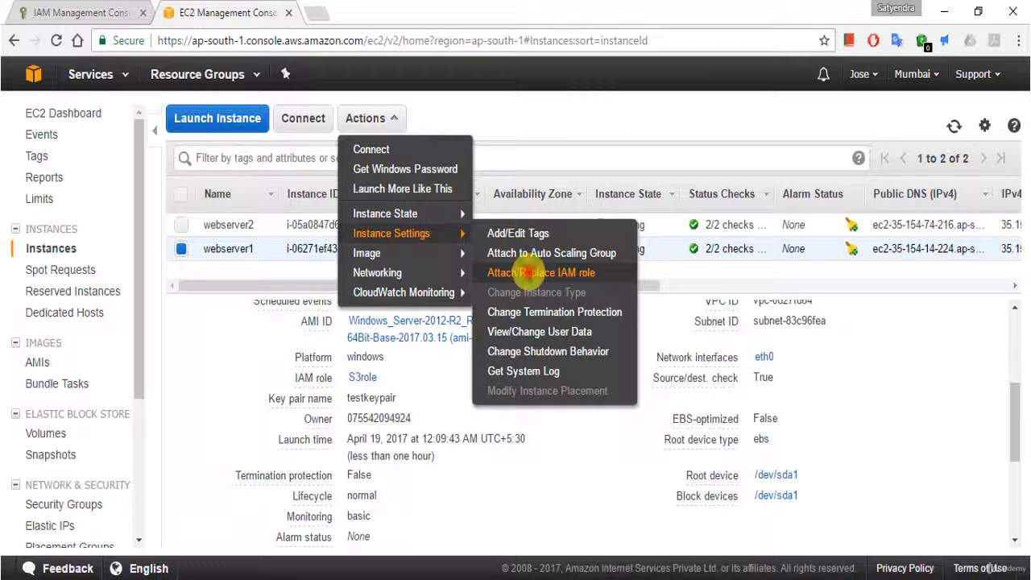
{"action": "left_click", "coordinate": [527, 273]}
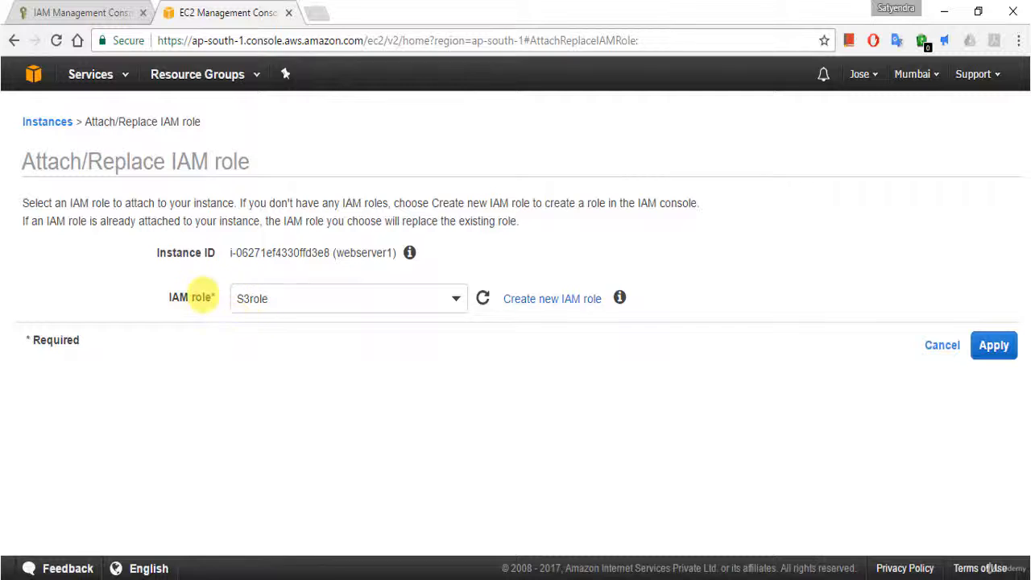
{"action": "left_click", "coordinate": [453, 300]}
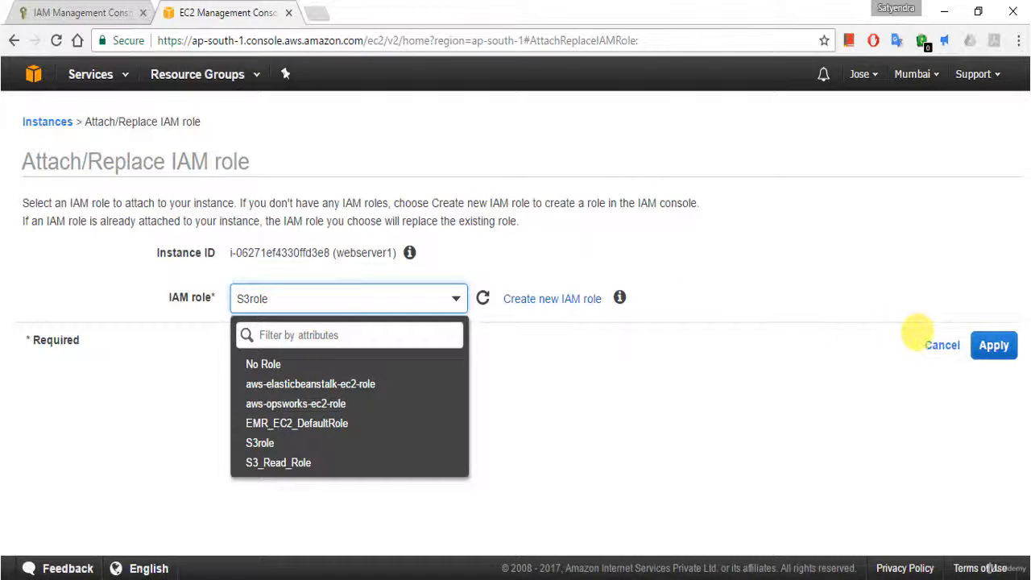
{"action": "left_click", "coordinate": [942, 345]}
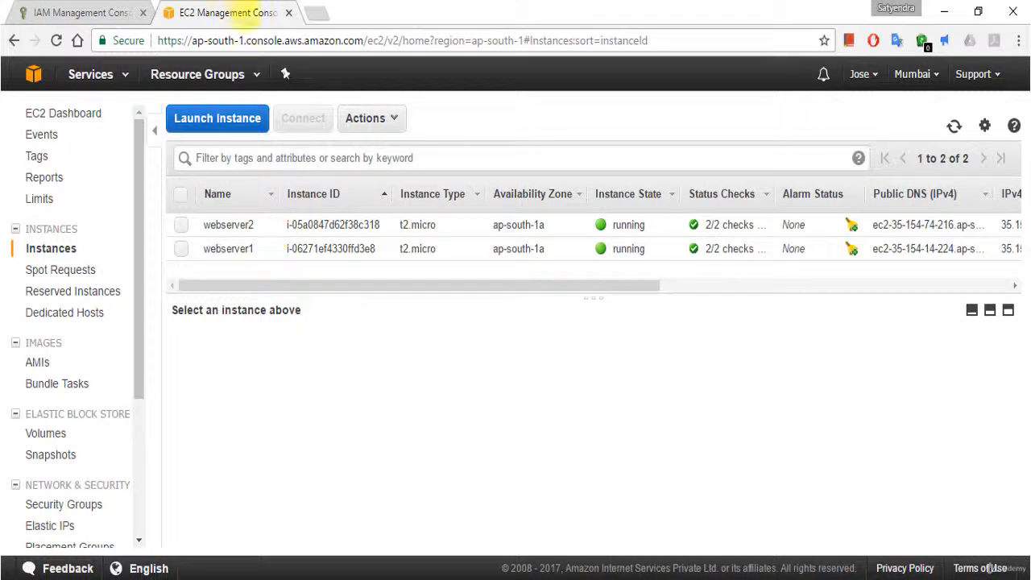
Start launching a new instance in a duplicate EC2 console page, using Amazon Linux AMI 2017.03.0 and the t2.micro type
{"action": "right_click", "coordinate": [213, 11]}
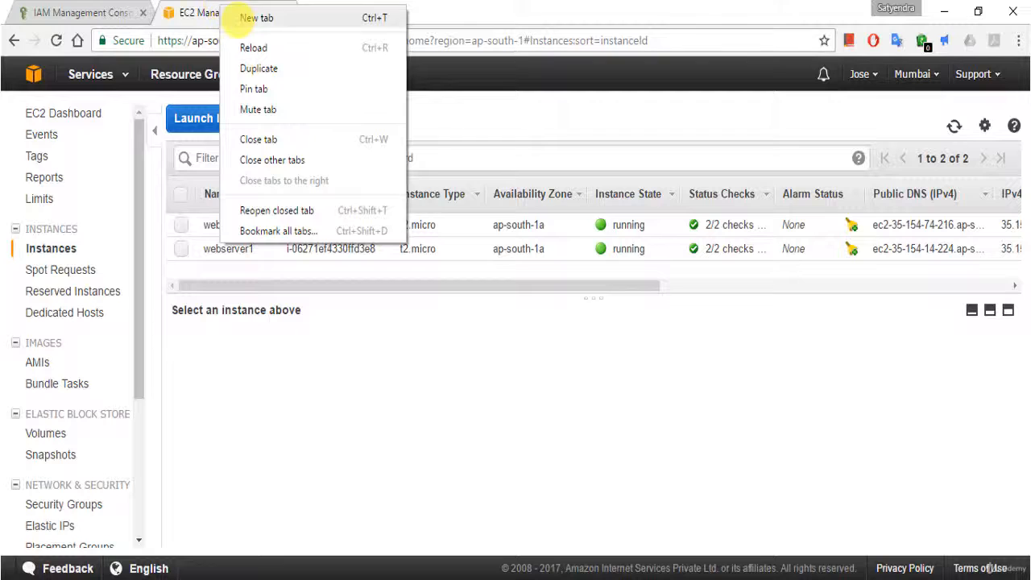
{"action": "left_click", "coordinate": [254, 70]}
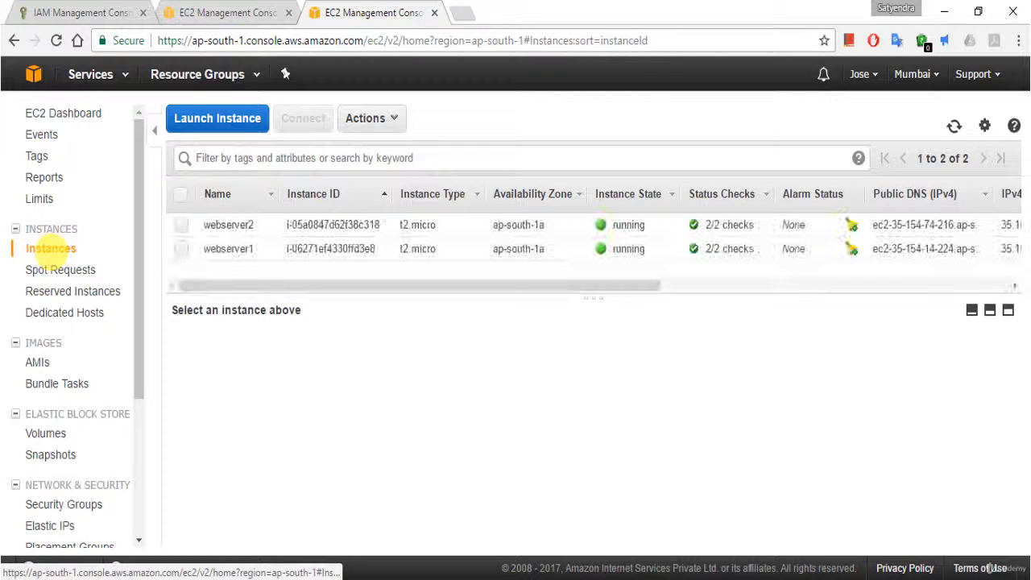
{"action": "left_click", "coordinate": [223, 109]}
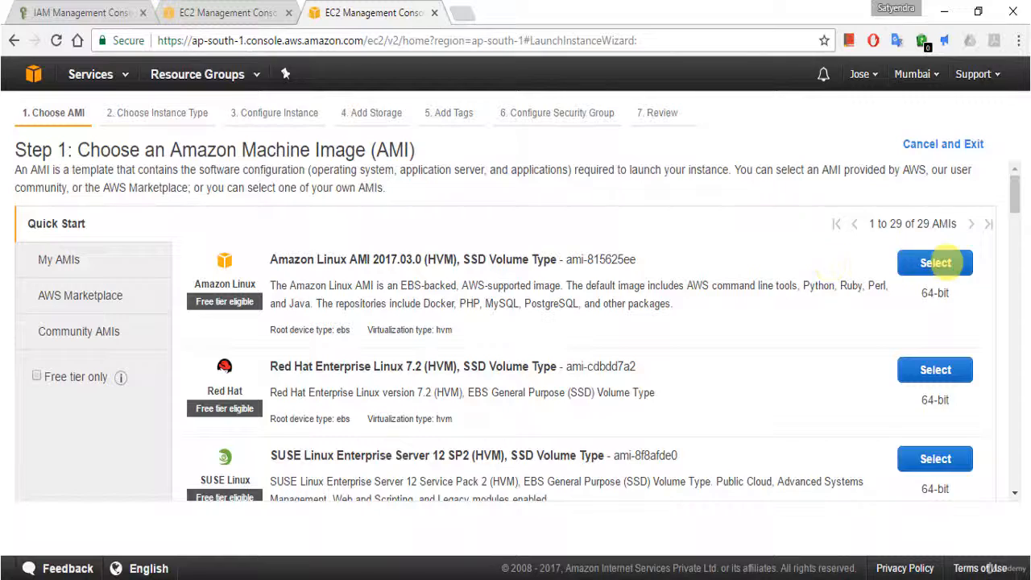
{"action": "left_click", "coordinate": [935, 262]}
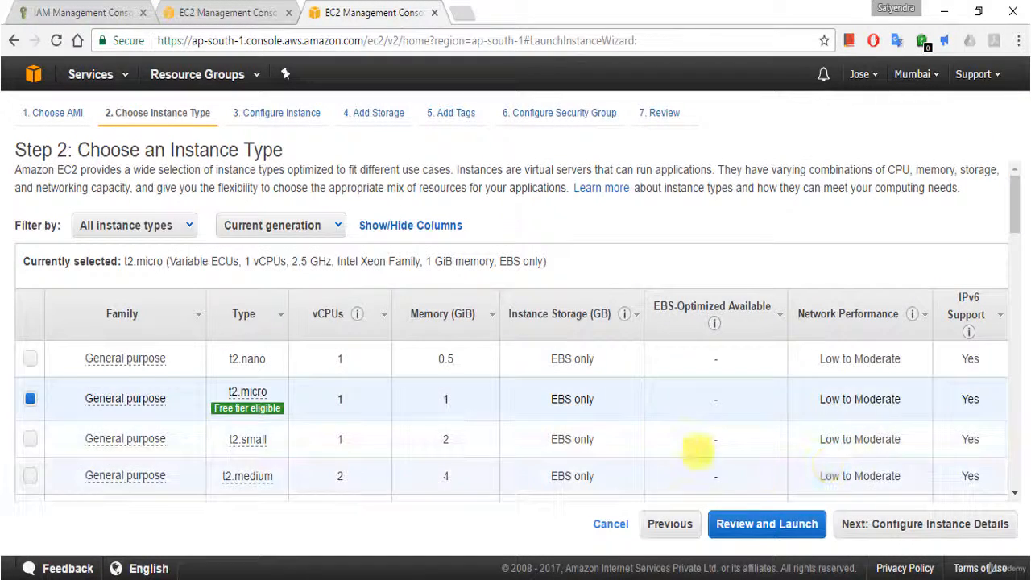
{"action": "left_click", "coordinate": [933, 523]}
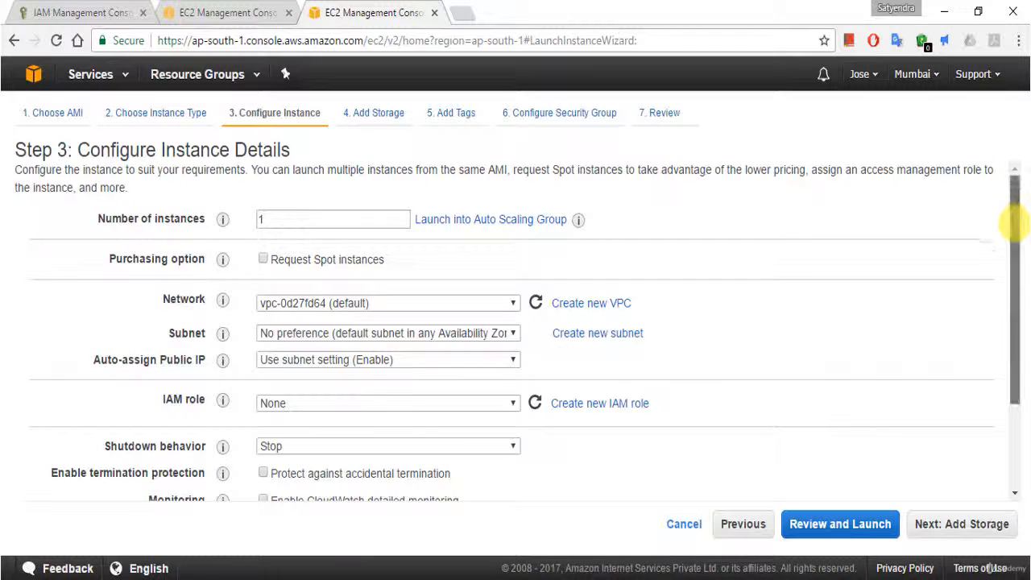
Set the new instance's IAM role to S3role, and abandon the launch by closing the duplicate page
{"action": "left_click_drag", "start_coordinate": [1011, 212], "coordinate": [1011, 234]}
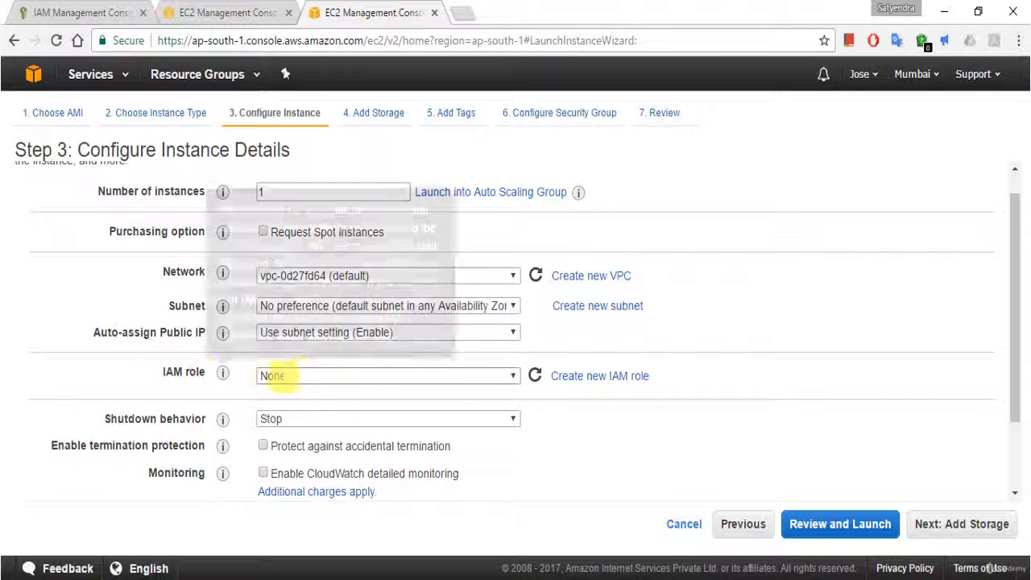
{"action": "left_click", "coordinate": [315, 374]}
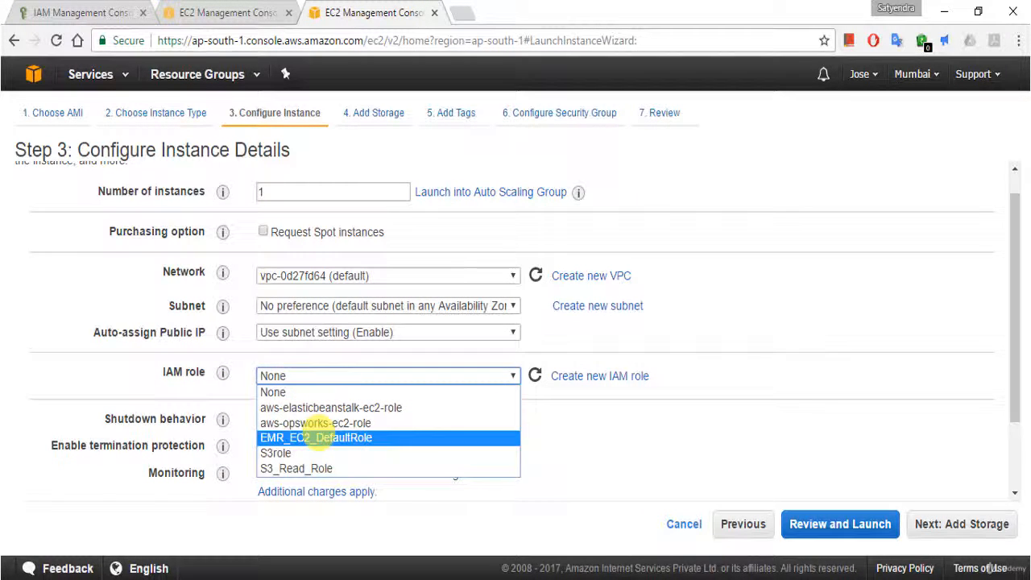
{"action": "left_click", "coordinate": [310, 451]}
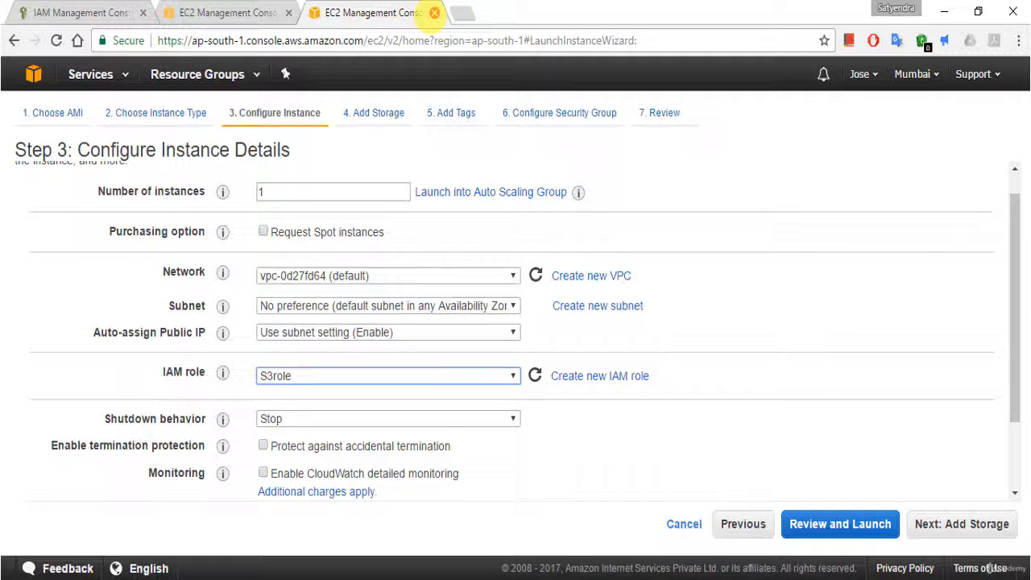
{"action": "left_click", "coordinate": [434, 12]}
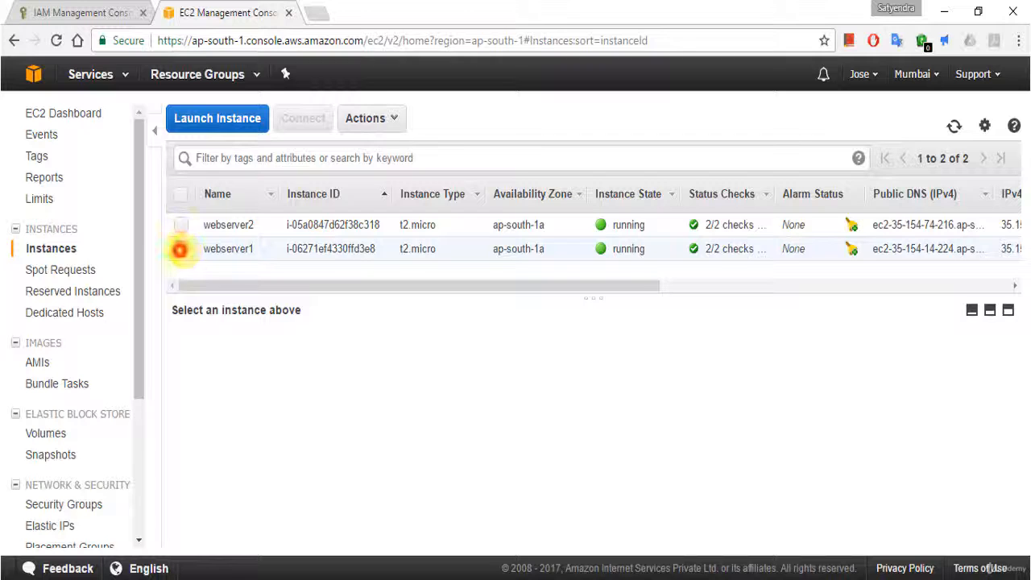
Select webserver1 and check its IAM role and platform in the instance description
{"action": "left_click", "coordinate": [181, 249]}
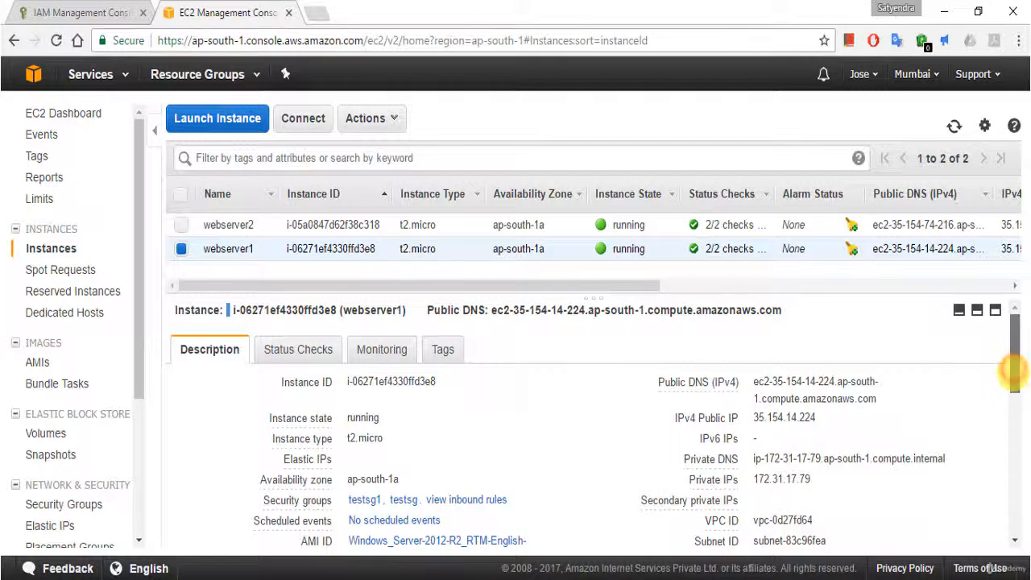
{"action": "left_click_drag", "start_coordinate": [1008, 368], "coordinate": [1011, 407]}
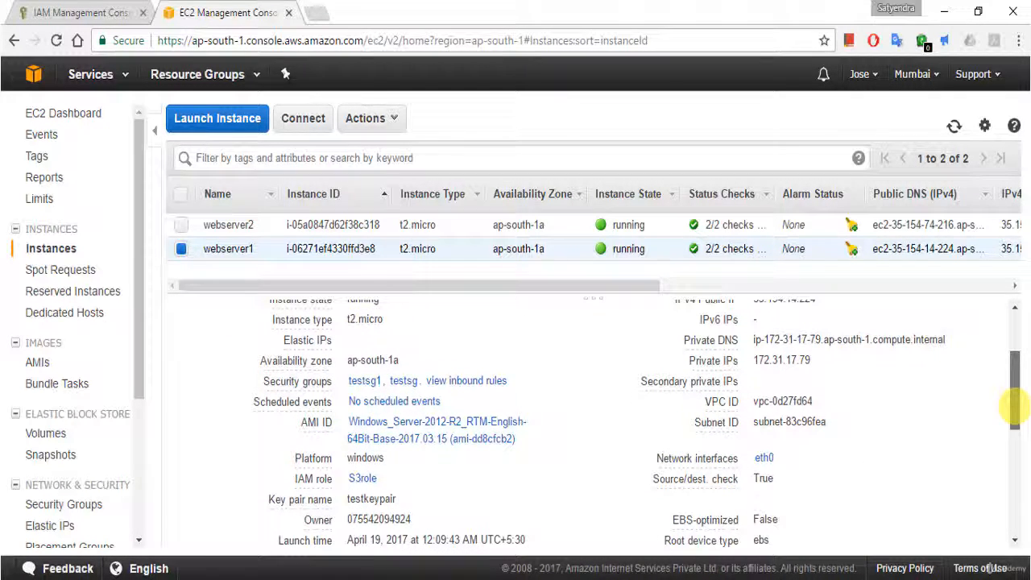
{"action": "mouse_move", "coordinate": [574, 574]}
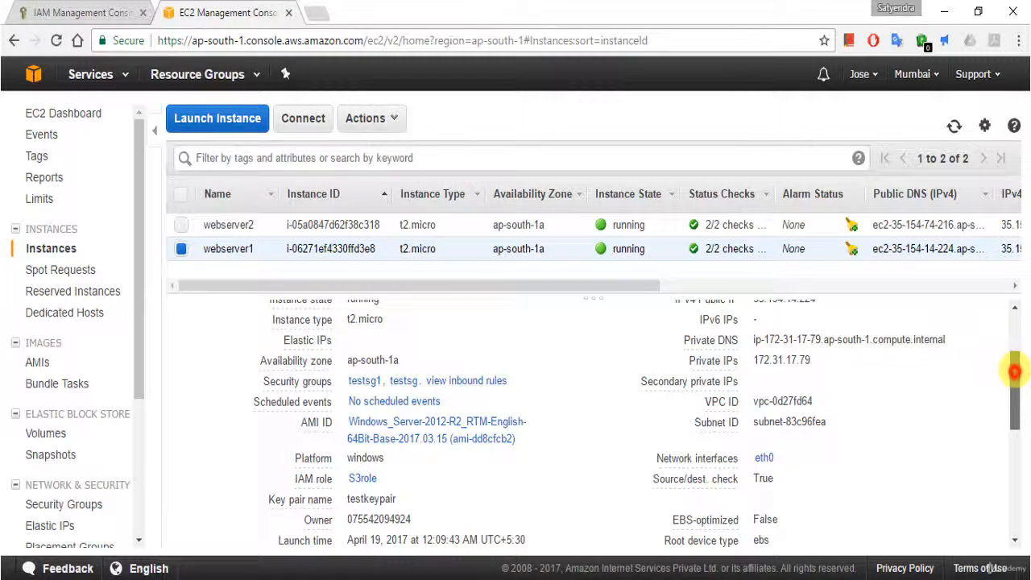
{"action": "left_click_drag", "start_coordinate": [1014, 371], "coordinate": [965, 355]}
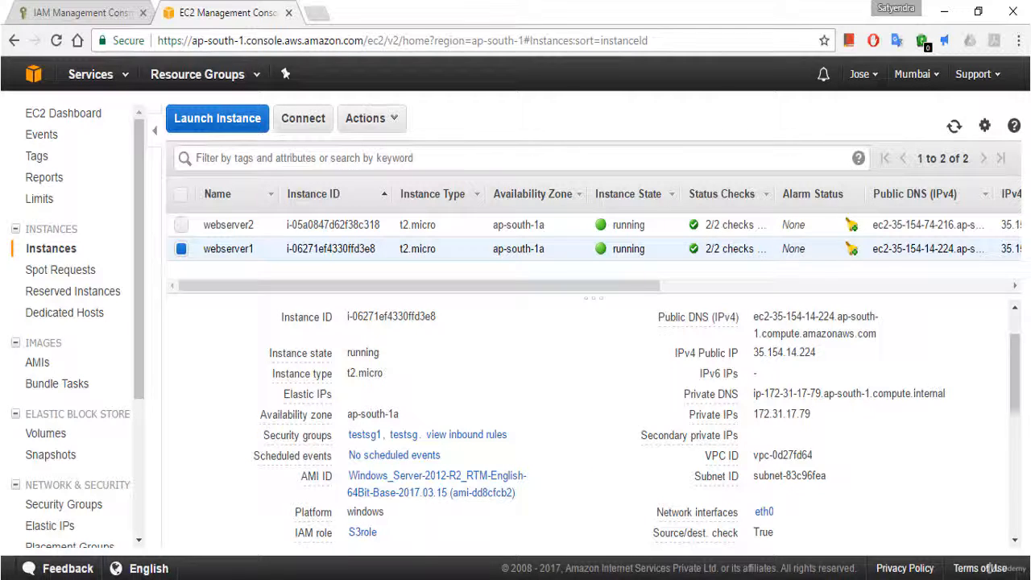
Switch to webserver1's remote desktop session and clear the PowerShell output with cls
{"action": "mouse_move", "coordinate": [576, 574]}
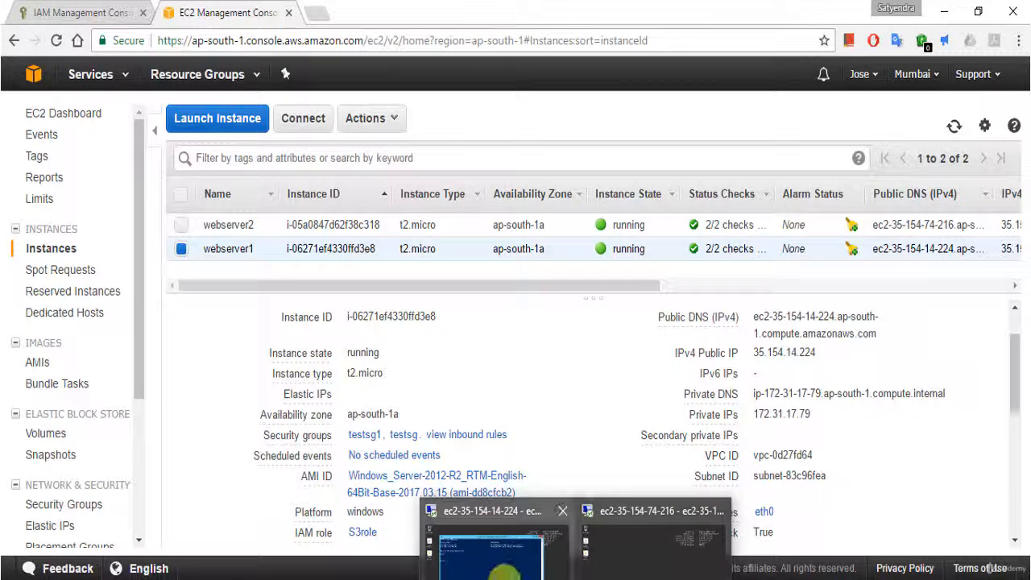
{"action": "left_click", "coordinate": [496, 545]}
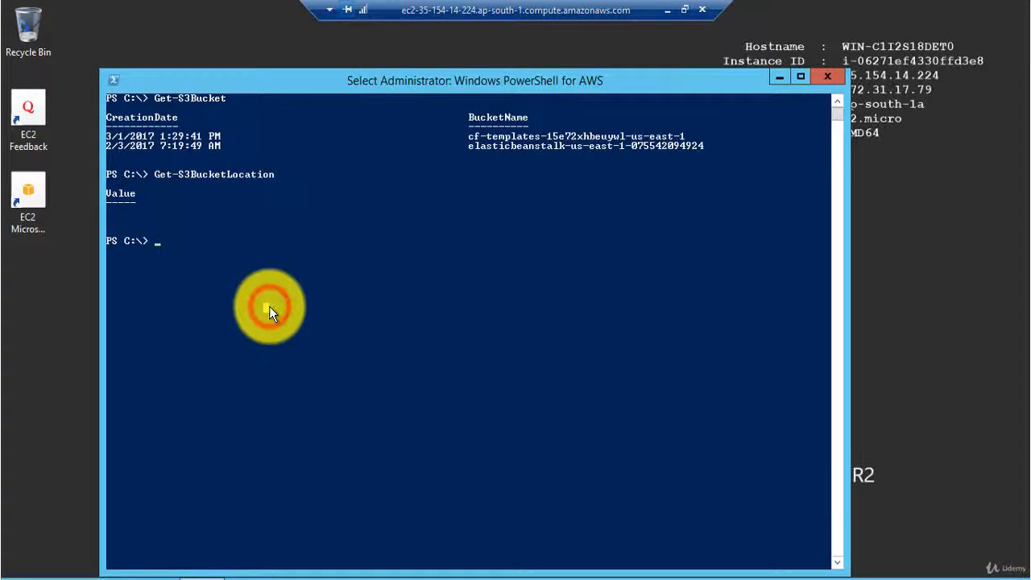
{"action": "key", "text": "Escape"}
{"action": "type", "text": "cls"}
{"action": "key", "text": "Return"}
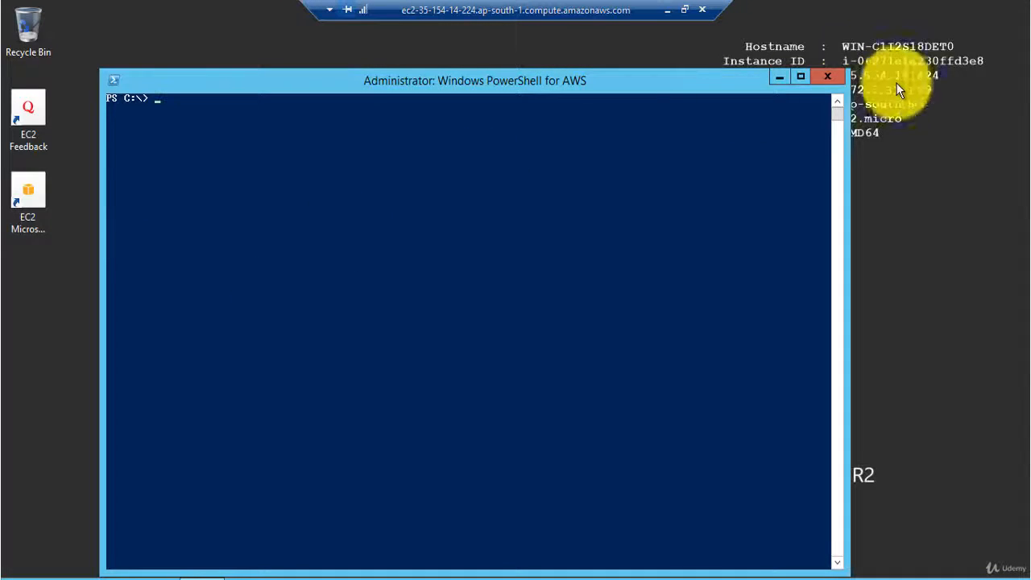
Close the PowerShell window and reopen Windows PowerShell for AWS as administrator
{"action": "left_click", "coordinate": [838, 79]}
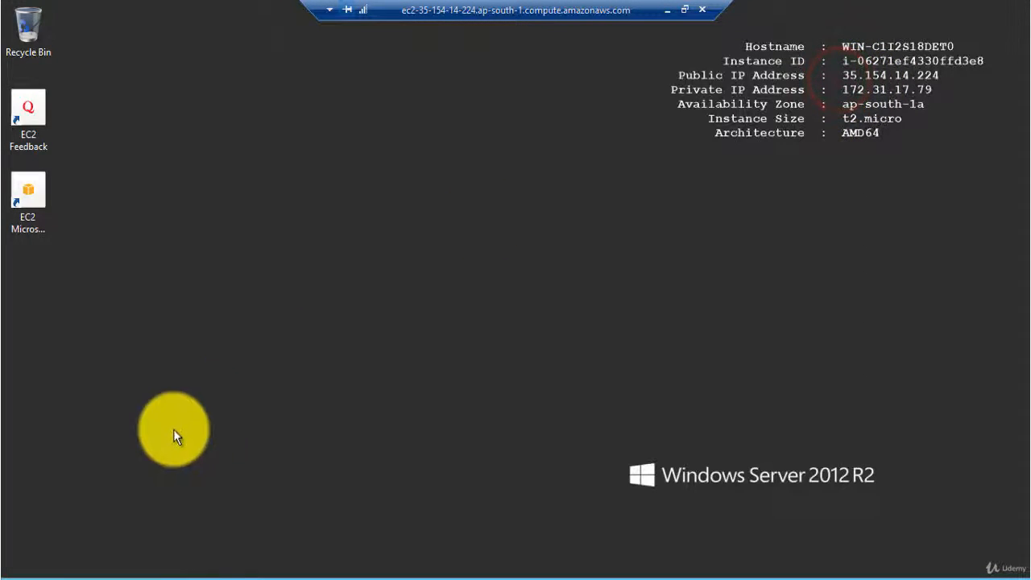
{"action": "key", "text": "super"}
{"action": "type", "text": "aws"}
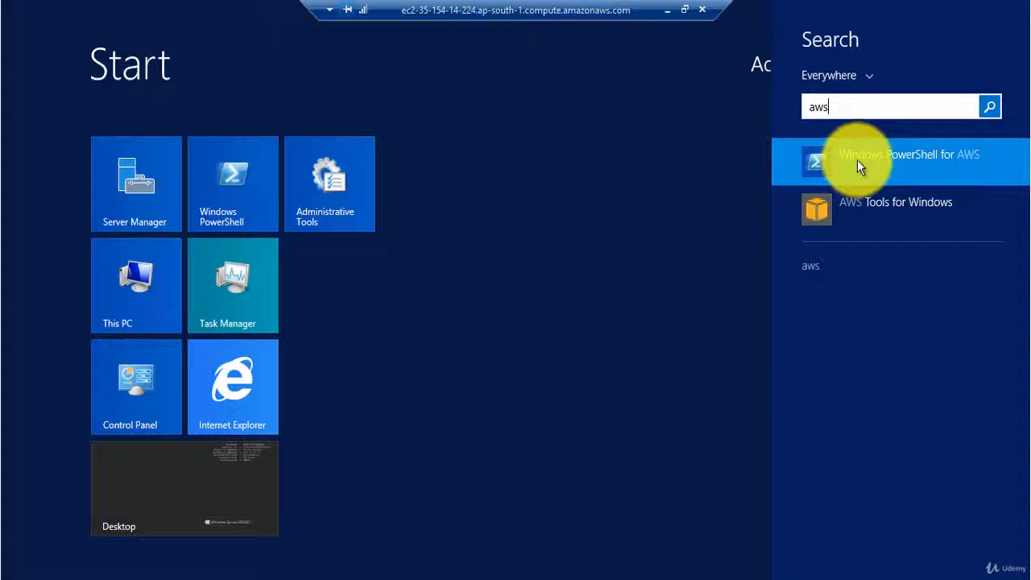
{"action": "right_click", "coordinate": [857, 160]}
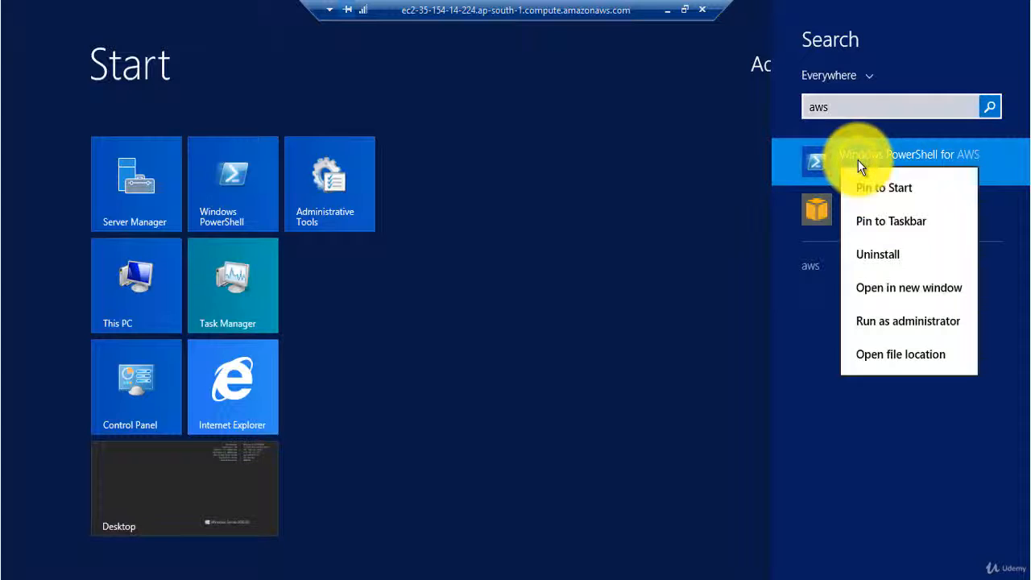
{"action": "left_click", "coordinate": [905, 321]}
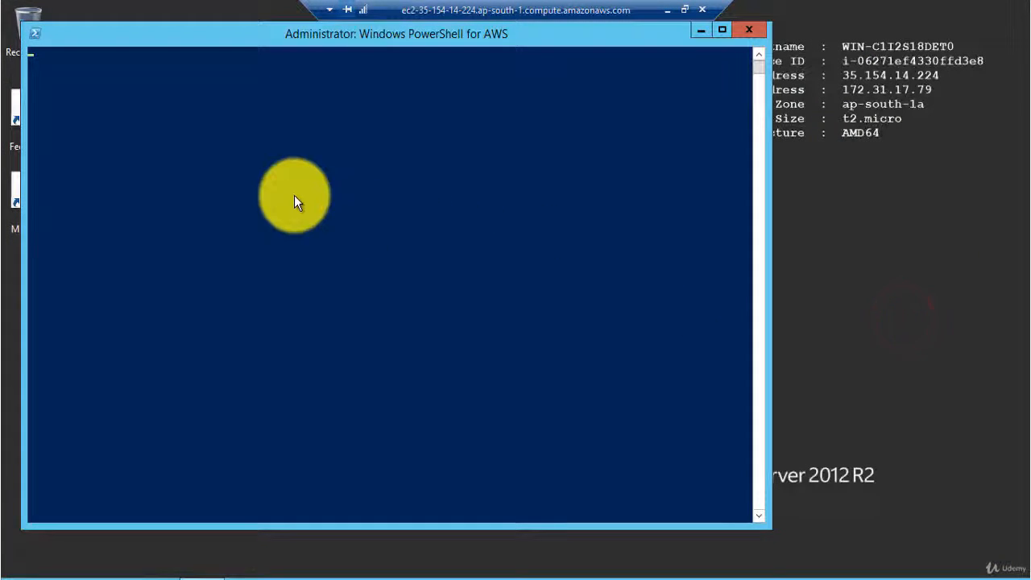
{"action": "left_click", "coordinate": [219, 137]}
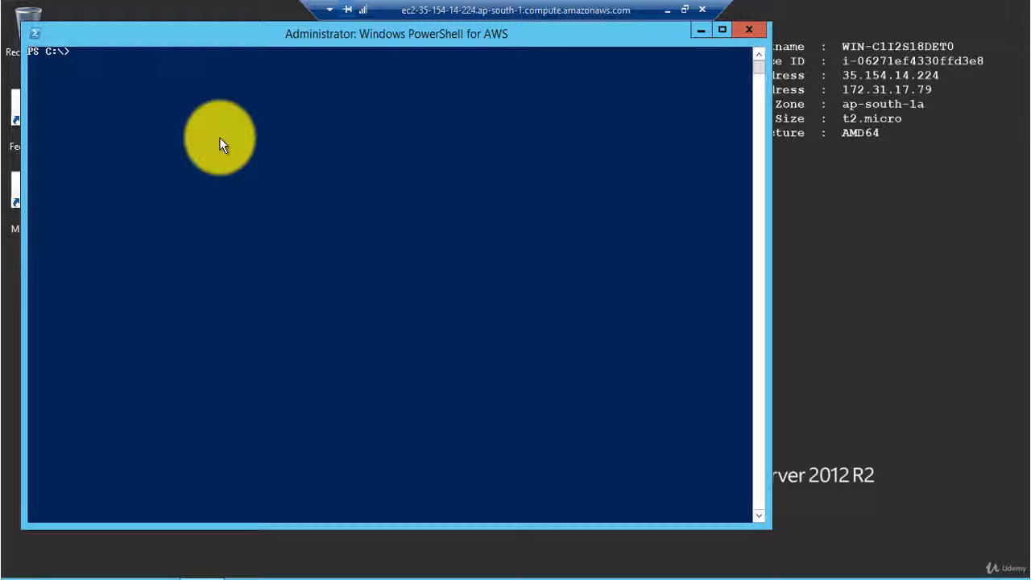
Try running Get-S3ACL without specifying a bucket name
{"action": "type", "text": "get"}
{"action": "type", "text": "-s3"}
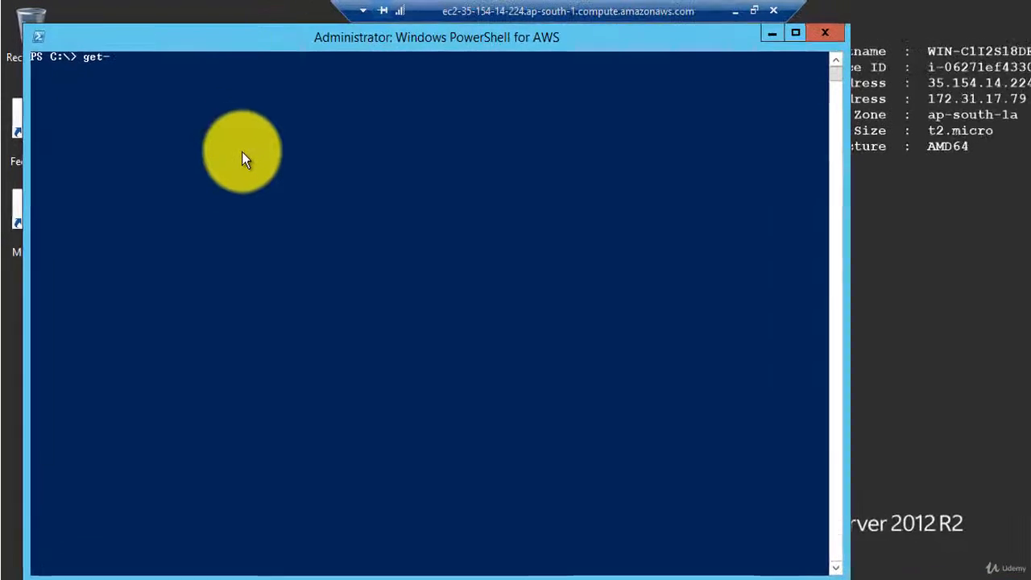
{"action": "key", "text": "Tab"}
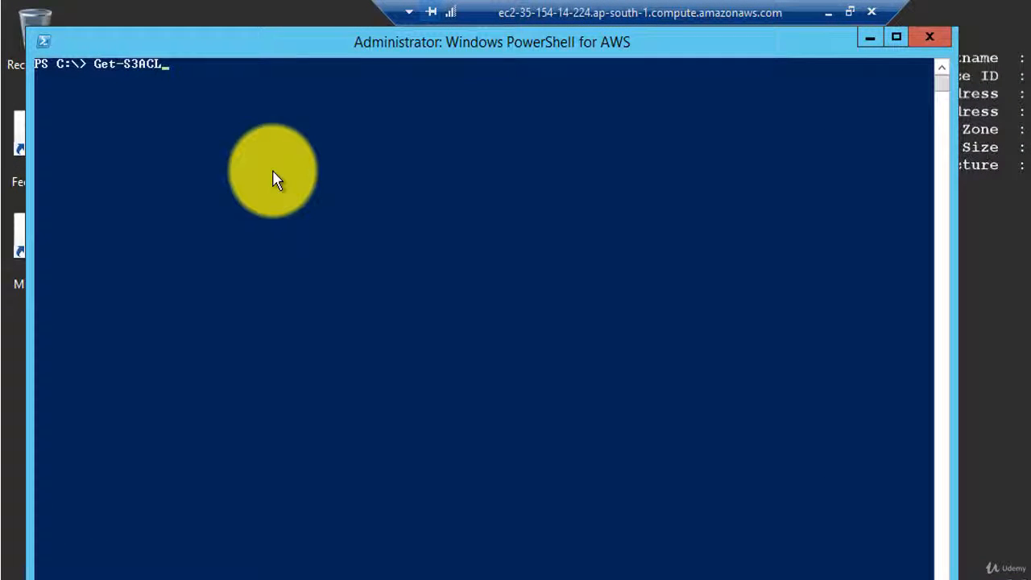
{"action": "key", "text": "Return"}
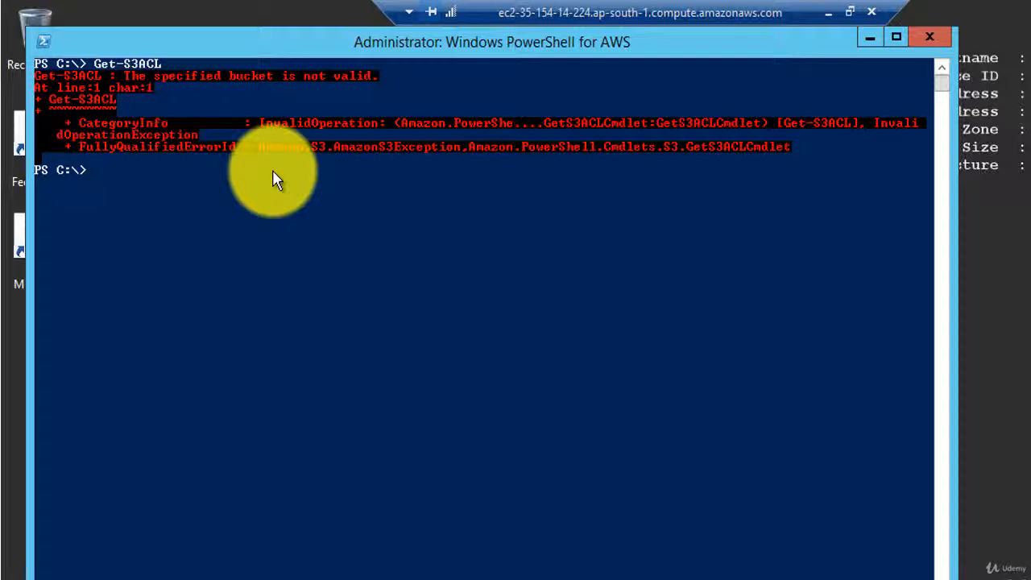
Run Get-S3Bucket to list the account's S3 buckets
{"action": "key", "text": "Up"}
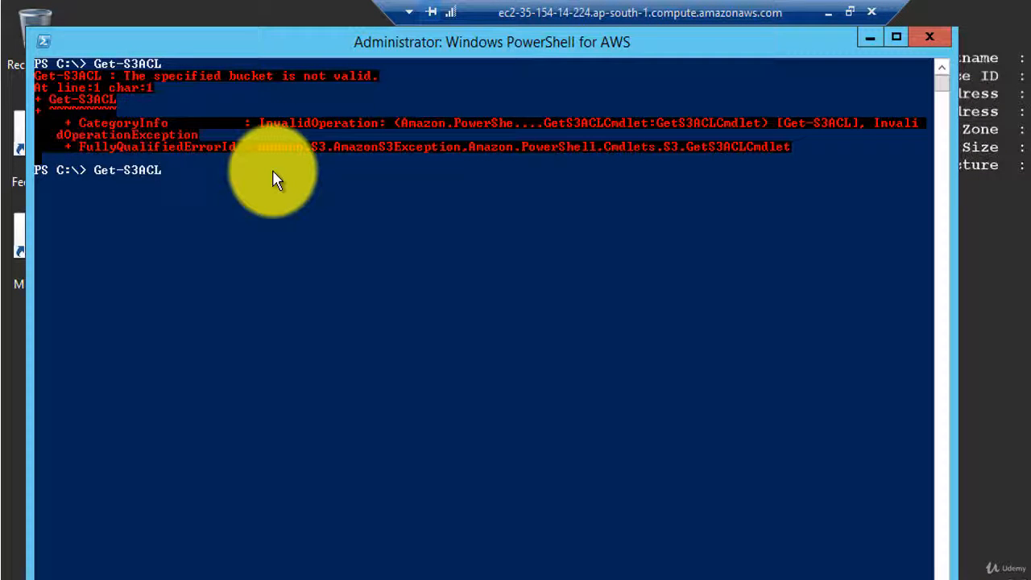
{"action": "key", "text": "BackSpace"}
{"action": "key", "text": "BackSpace"}
{"action": "key", "text": "BackSpace"}
{"action": "type", "text": "b"}
{"action": "key", "text": "Tab"}
{"action": "key", "text": "Return"}
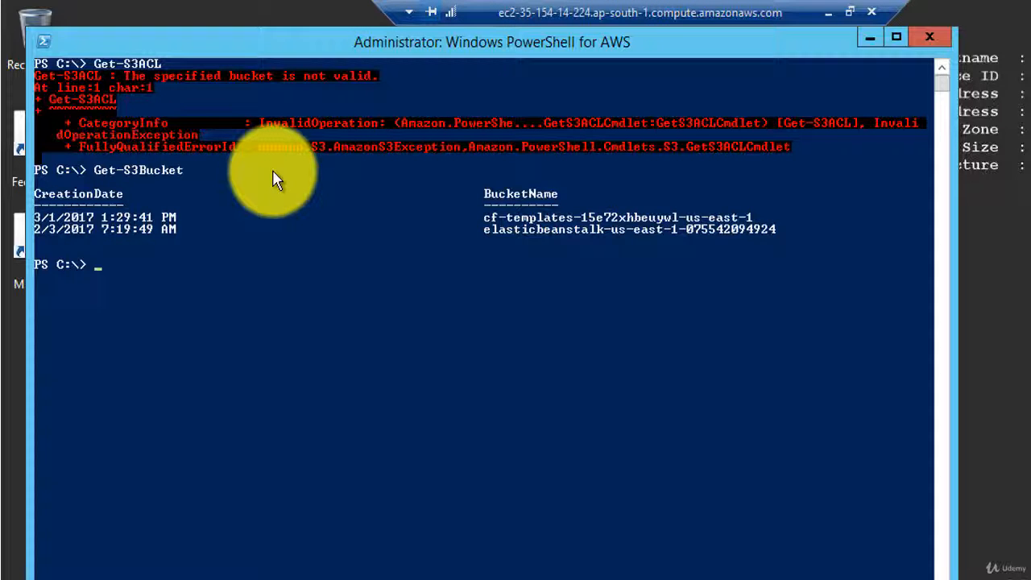
Run Get-EC2Instance to list the account's EC2 instances
{"action": "type", "text": "get-ec2"}
{"action": "key", "text": "Tab"}
{"action": "key", "text": "Tab"}
{"action": "key", "text": "Tab"}
{"action": "key", "text": "Tab"}
{"action": "key", "text": "Tab"}
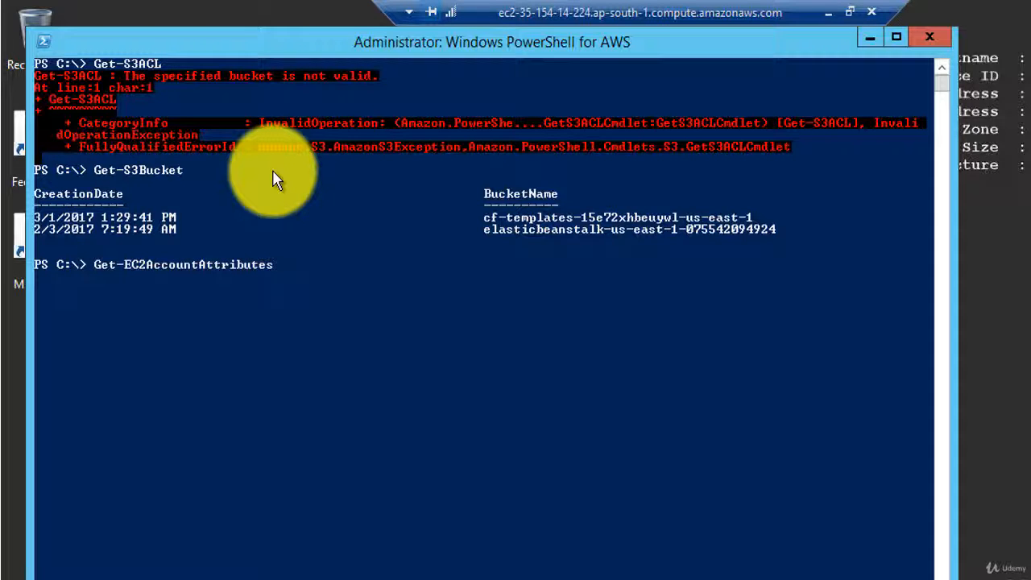
{"action": "key", "text": "Tab"}
{"action": "key", "text": "Tab"}
{"action": "key", "text": "Tab"}
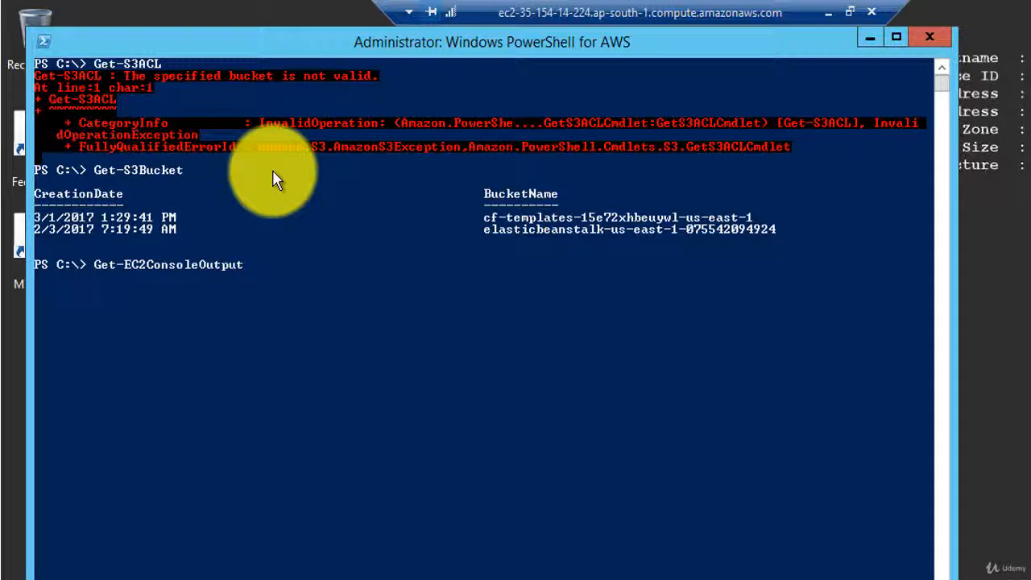
{"action": "key", "text": "Tab"}
{"action": "key", "text": "Tab"}
{"action": "key", "text": "Tab"}
{"action": "key", "text": "Tab"}
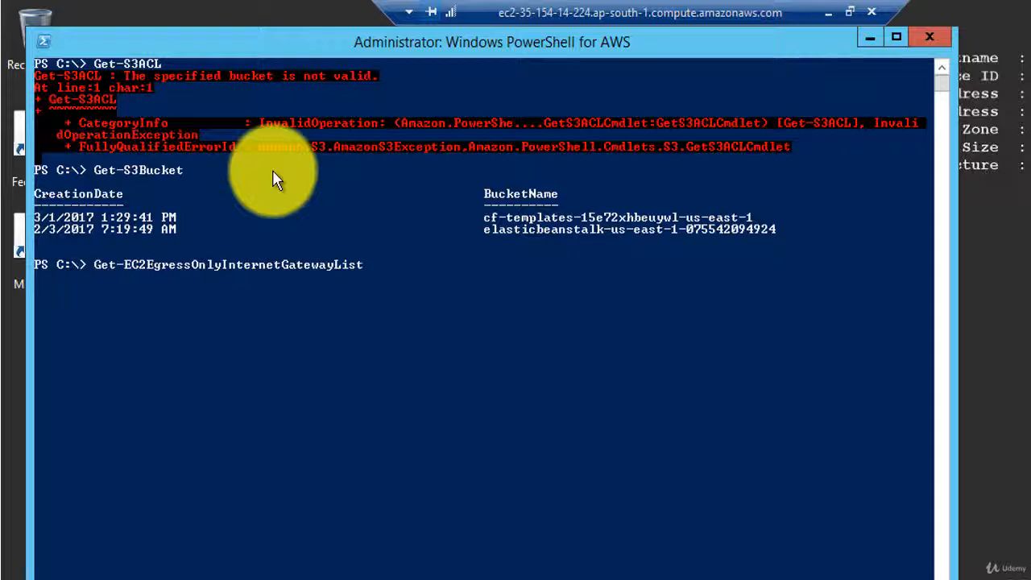
{"action": "key", "text": "Tab"}
{"action": "key", "text": "Tab"}
{"action": "key", "text": "Tab"}
{"action": "key", "text": "Tab"}
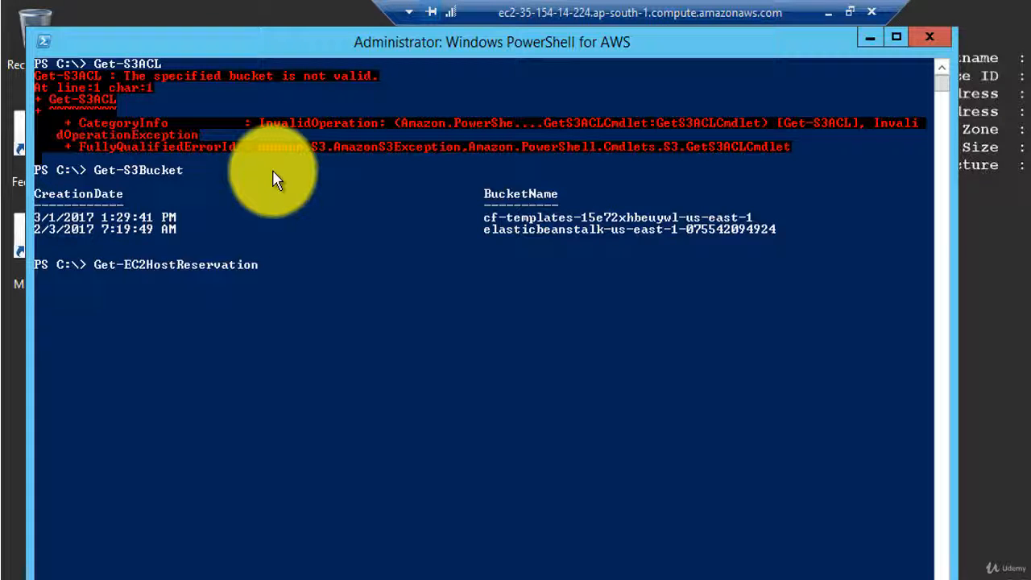
{"action": "key", "text": "Tab"}
{"action": "key", "text": "Tab"}
{"action": "key", "text": "Tab"}
{"action": "key", "text": "Tab"}
{"action": "key", "text": "Tab"}
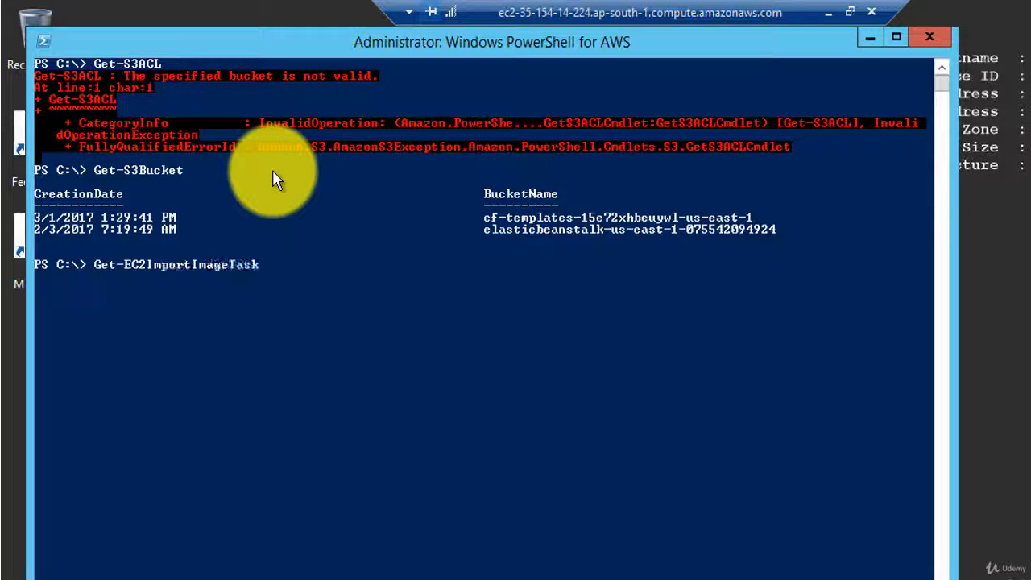
{"action": "key", "text": "Return"}
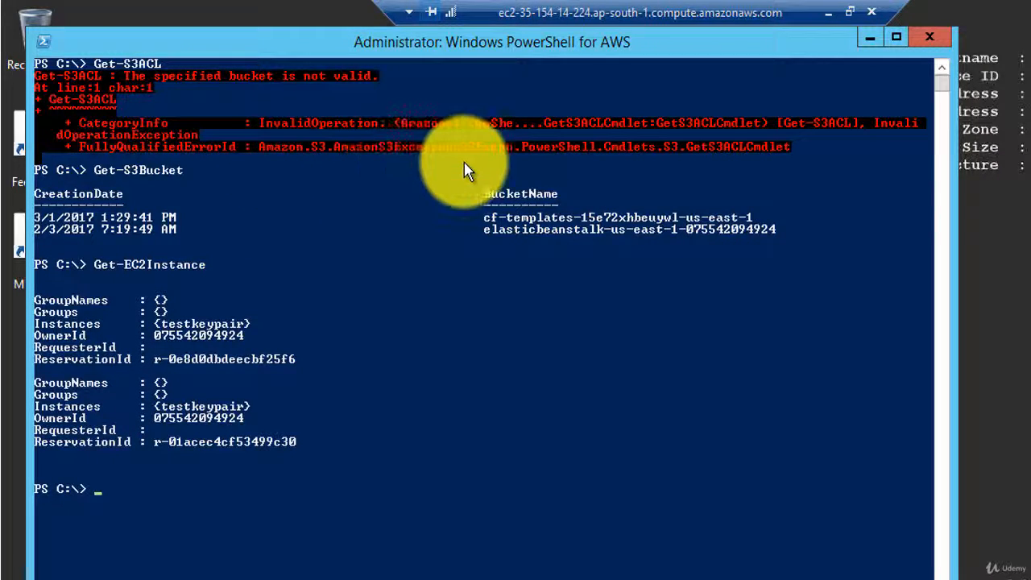
Review the S3role summary and its attached policy in the IAM console, and return to webserver1's remote desktop session
{"action": "left_click", "coordinate": [828, 12]}
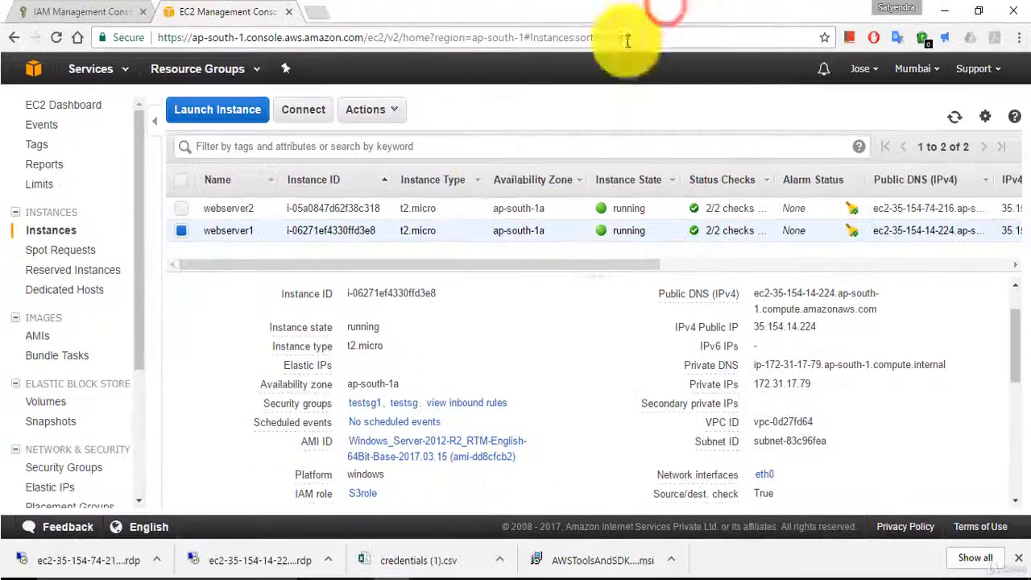
{"action": "left_click", "coordinate": [63, 8]}
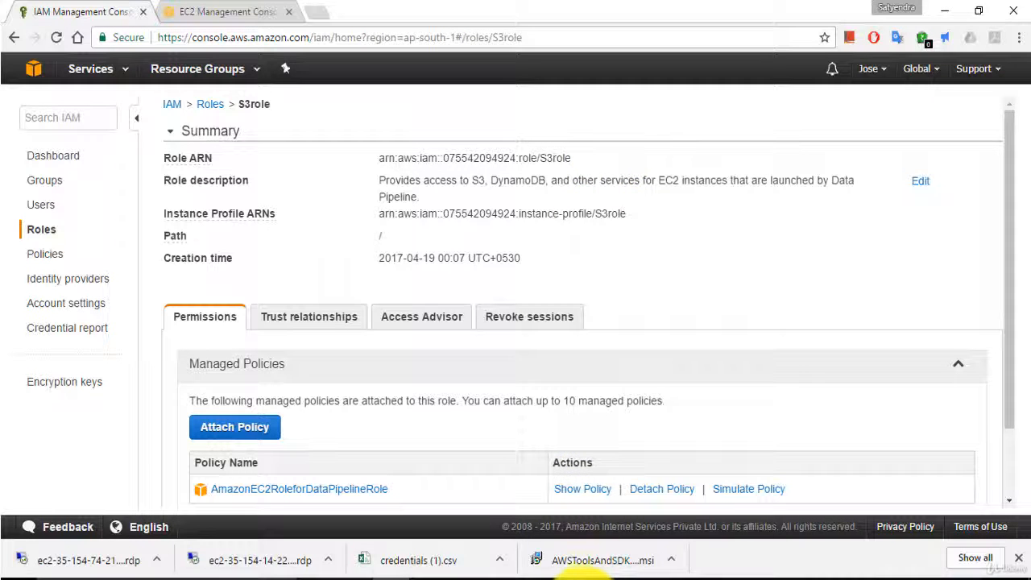
{"action": "mouse_move", "coordinate": [586, 573]}
{"action": "left_click", "coordinate": [526, 537]}
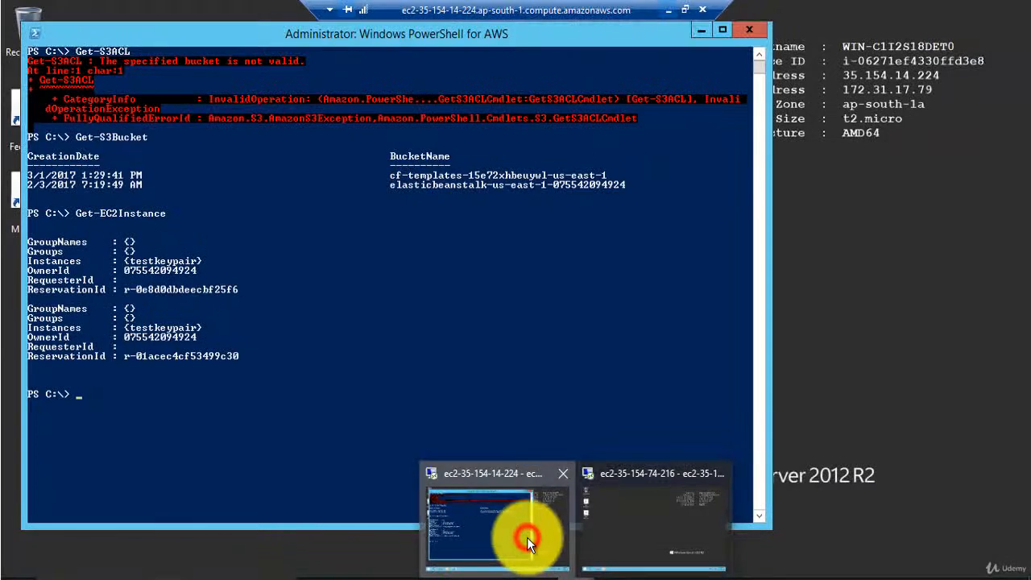
Clear the PowerShell output and run Get-EC2AccountAttributes on webserver1
{"action": "left_click", "coordinate": [216, 392]}
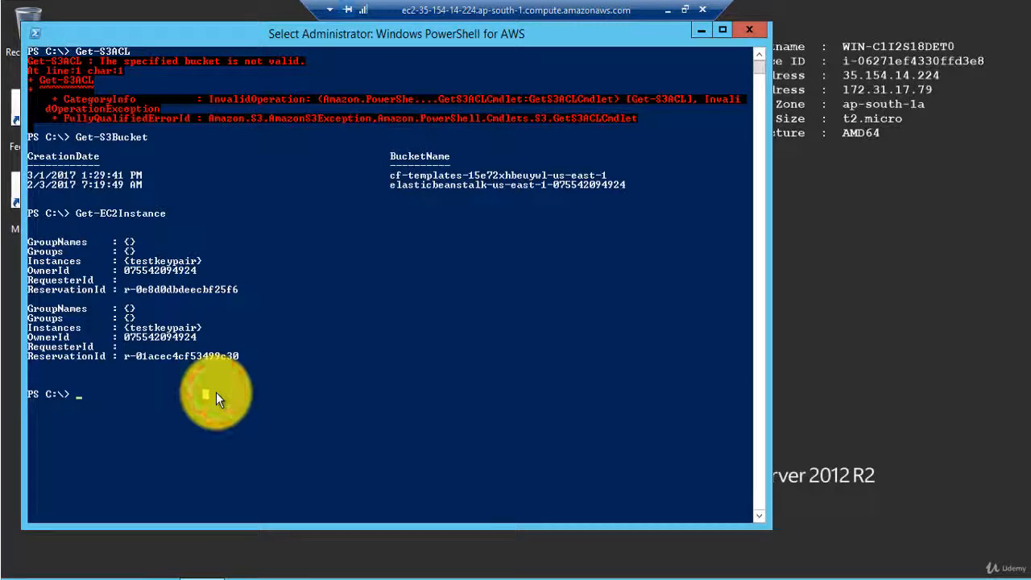
{"action": "type", "text": "get-"}
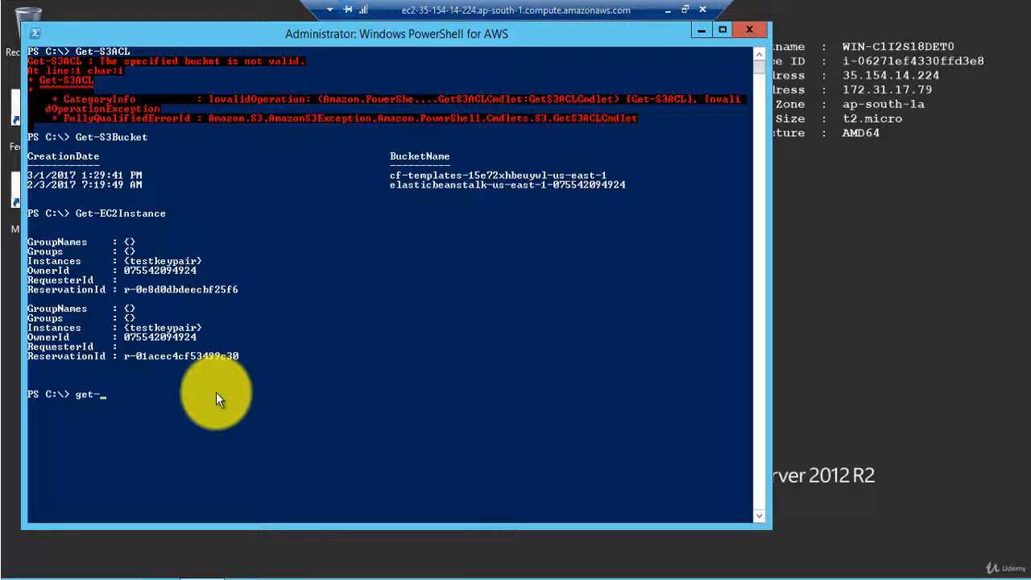
{"action": "type", "text": "sw"}
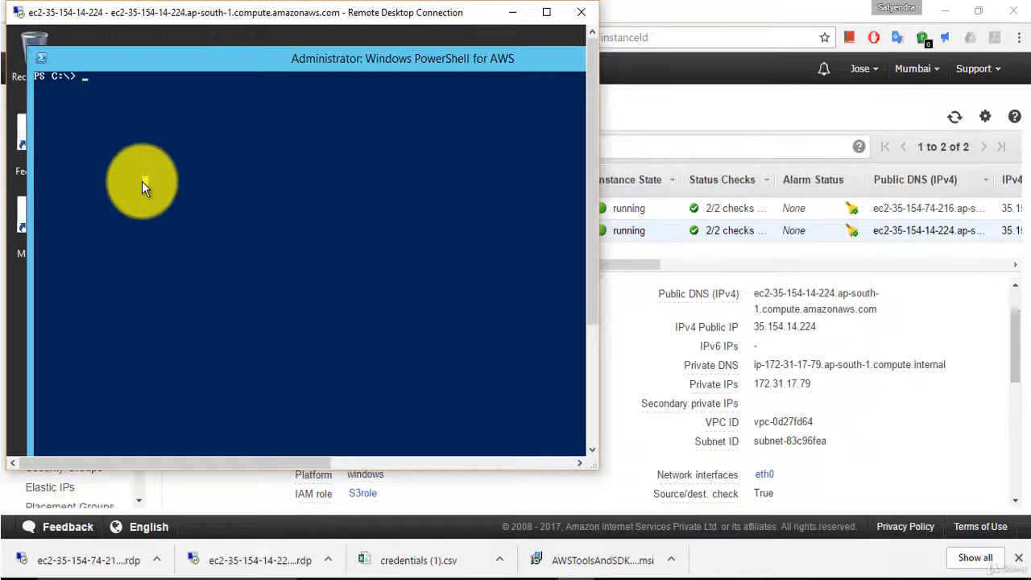
{"action": "type", "text": "get-"}
{"action": "key", "text": "Tab"}
{"action": "key", "text": "Return"}
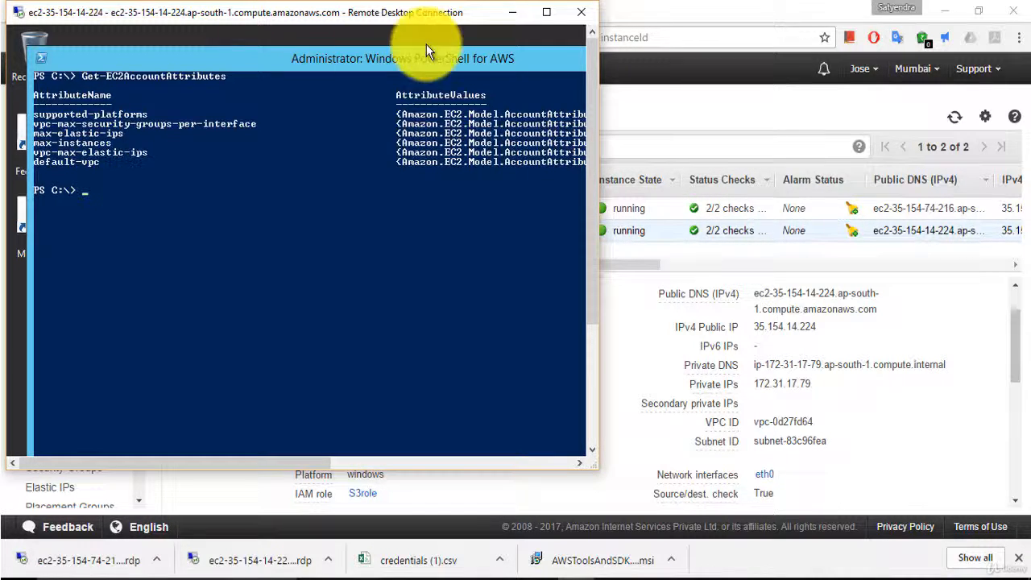
Select only webserver2 in the EC2 console and check its IAM role in the instance description
{"action": "left_click", "coordinate": [510, 8]}
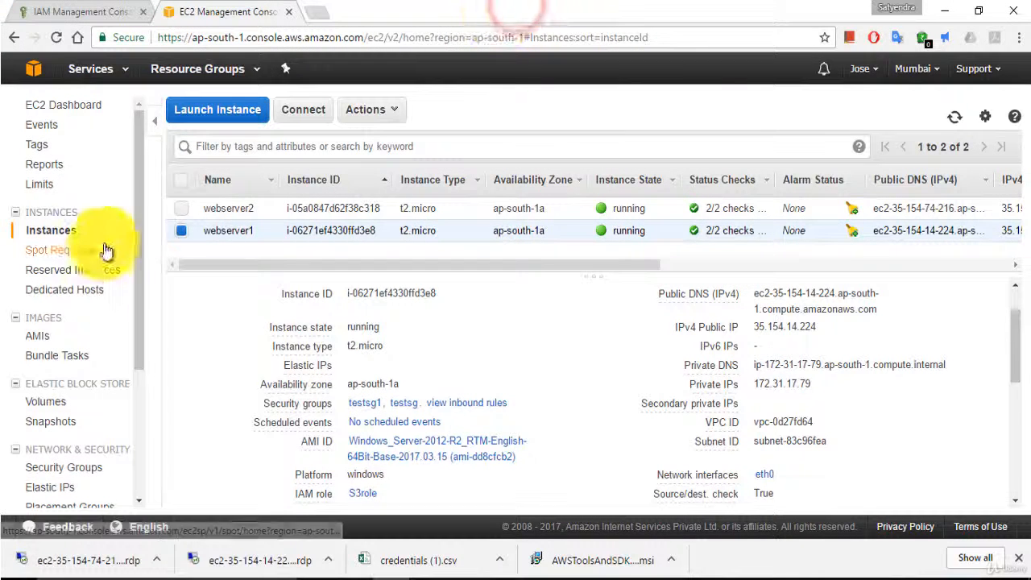
{"action": "left_click", "coordinate": [184, 228]}
{"action": "left_click", "coordinate": [181, 208]}
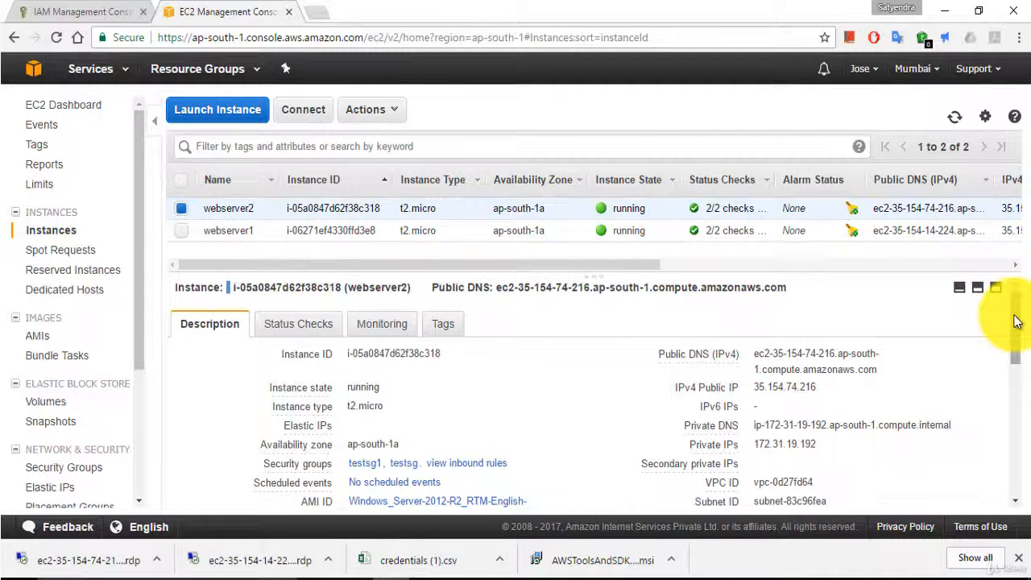
{"action": "left_click_drag", "start_coordinate": [1013, 317], "coordinate": [749, 398]}
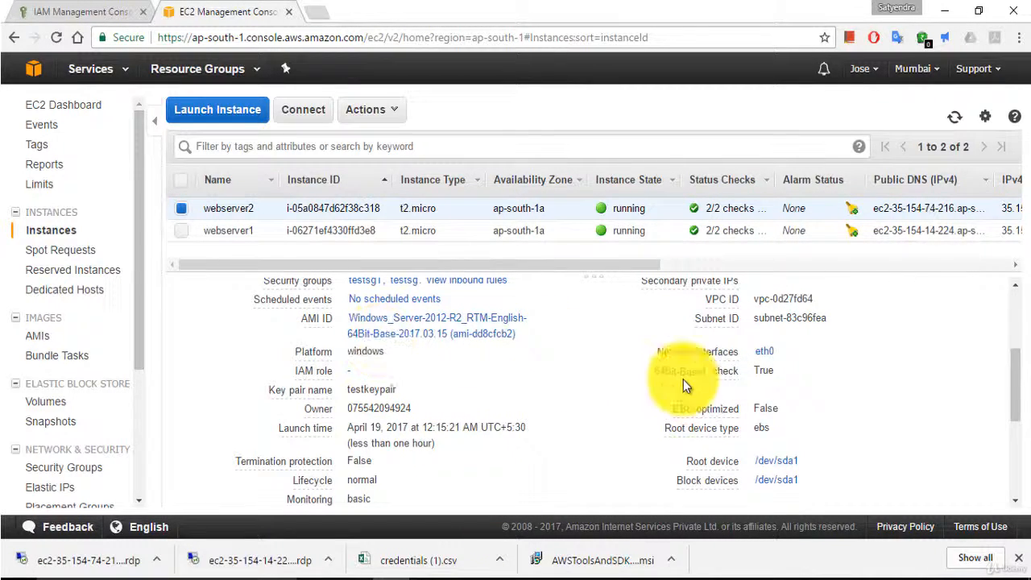
{"action": "left_click_drag", "start_coordinate": [1009, 359], "coordinate": [1013, 305]}
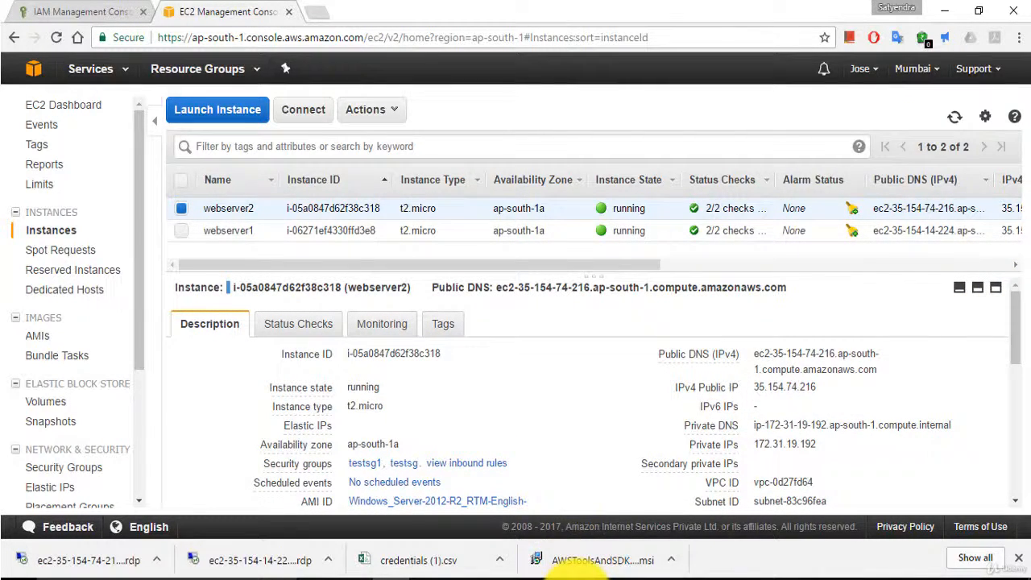
Switch to webserver2's remote desktop session, search for aws and open Windows PowerShell for AWS
{"action": "mouse_move", "coordinate": [577, 566]}
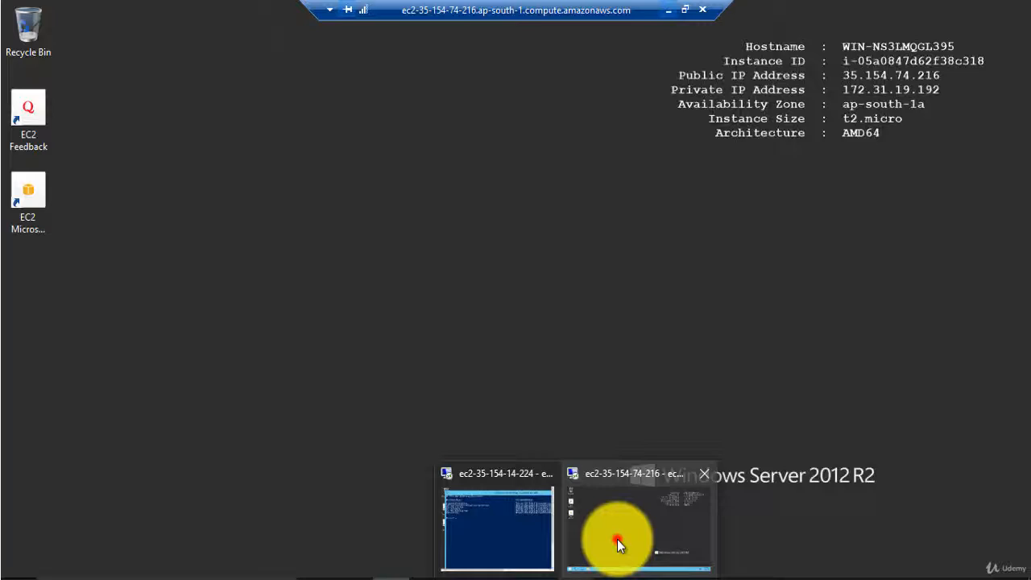
{"action": "left_click", "coordinate": [616, 539]}
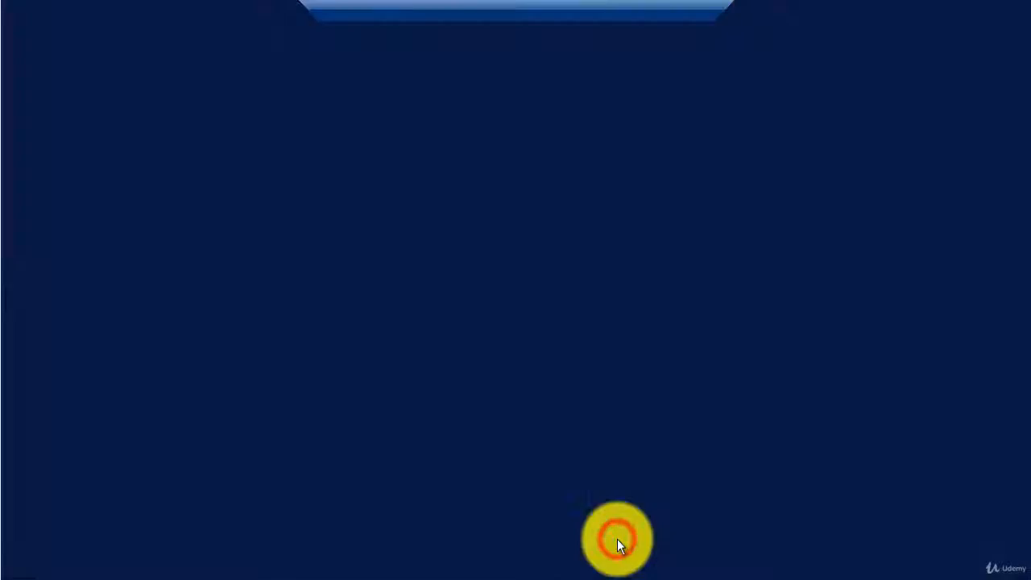
{"action": "left_click", "coordinate": [16, 568]}
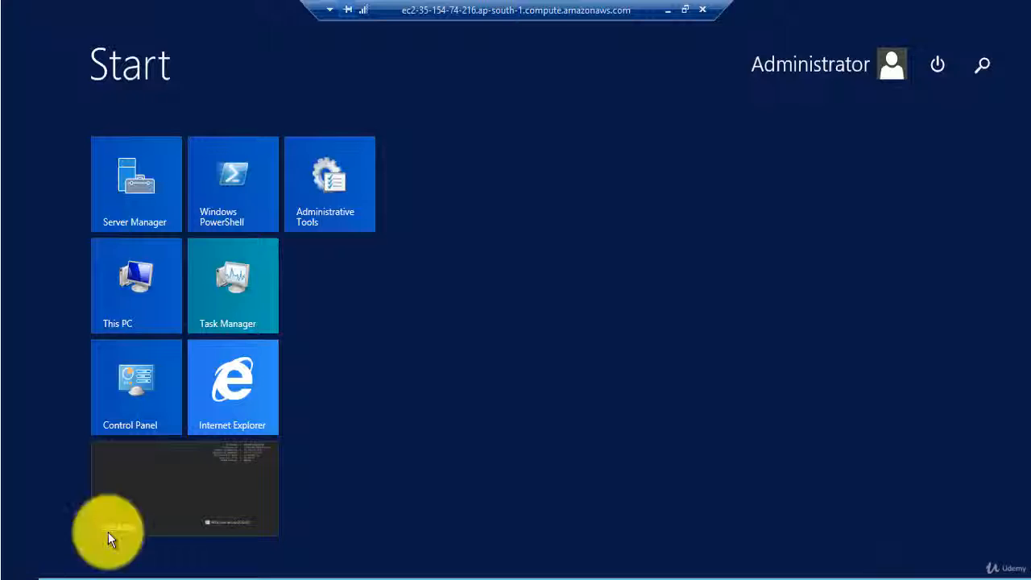
{"action": "type", "text": "aws"}
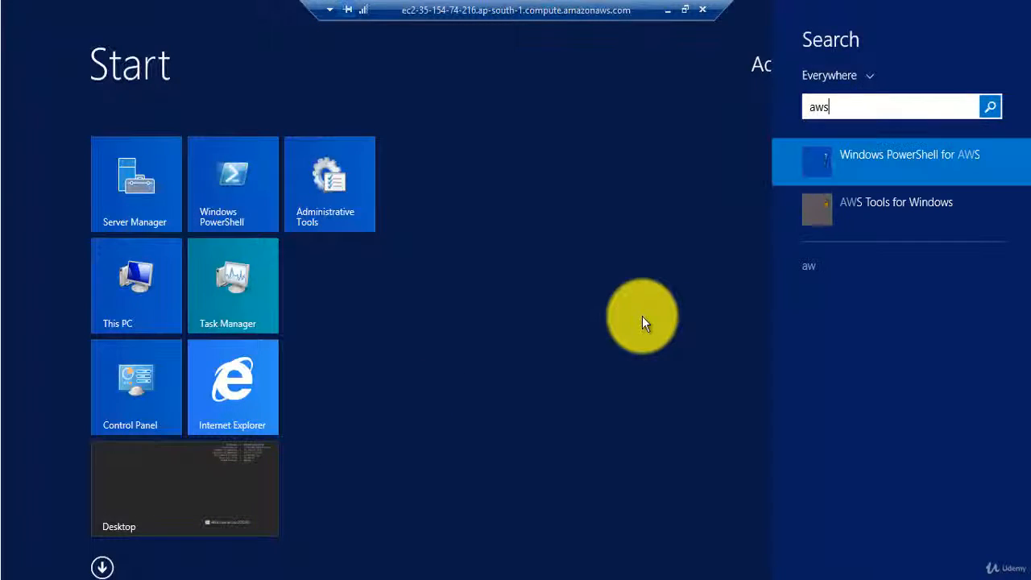
{"action": "key", "text": "Return"}
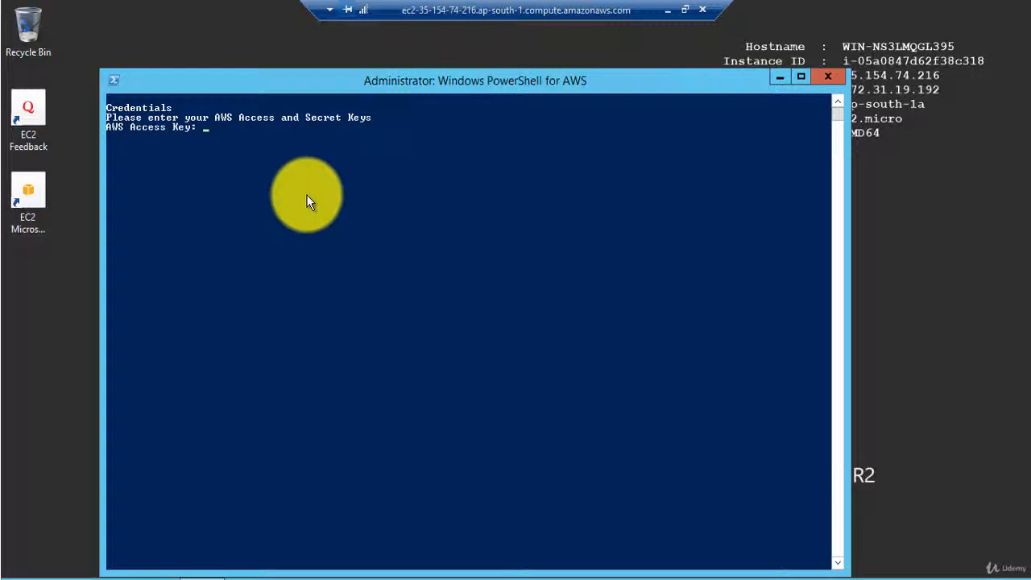
Submit the AWS Access Key and AWS Secret Key prompts with blank values
{"action": "left_click", "coordinate": [232, 158]}
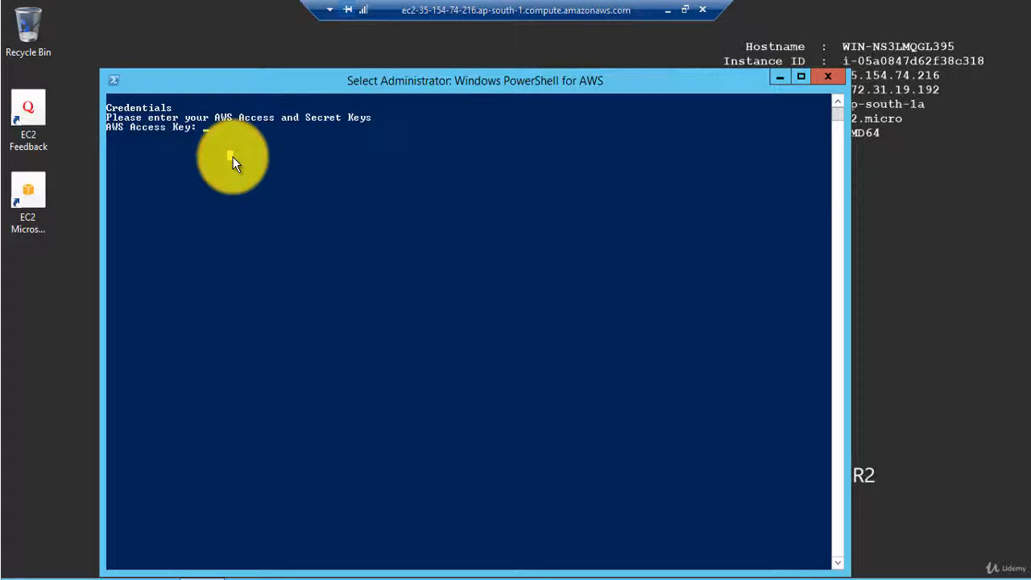
{"action": "key", "text": "Escape"}
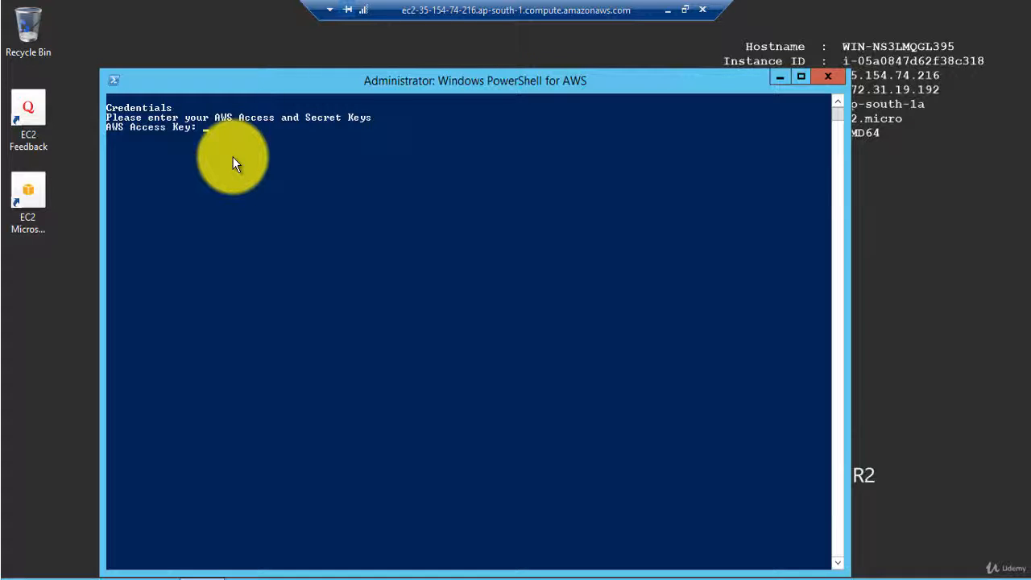
{"action": "key", "text": "Return"}
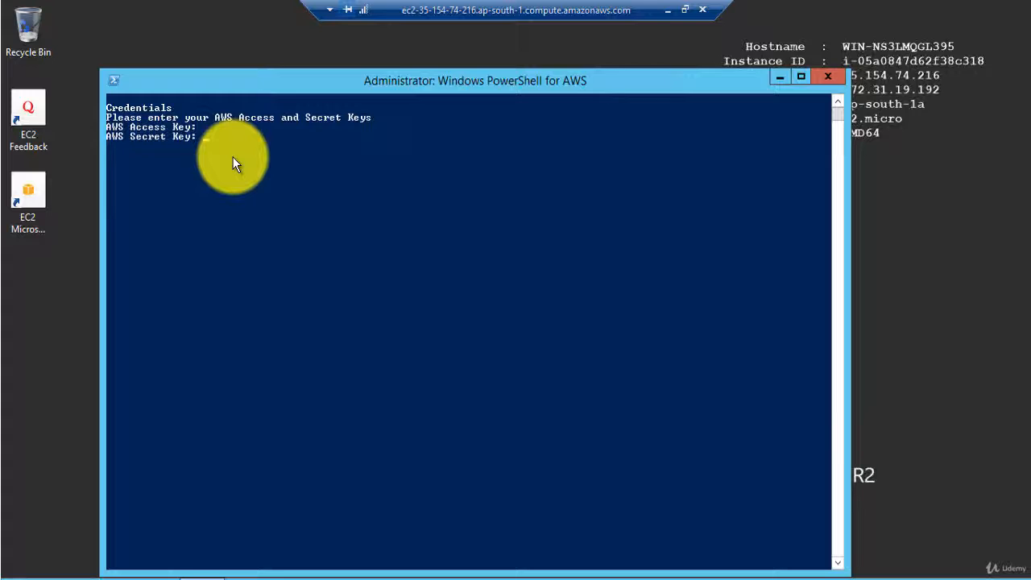
{"action": "key", "text": "Return"}
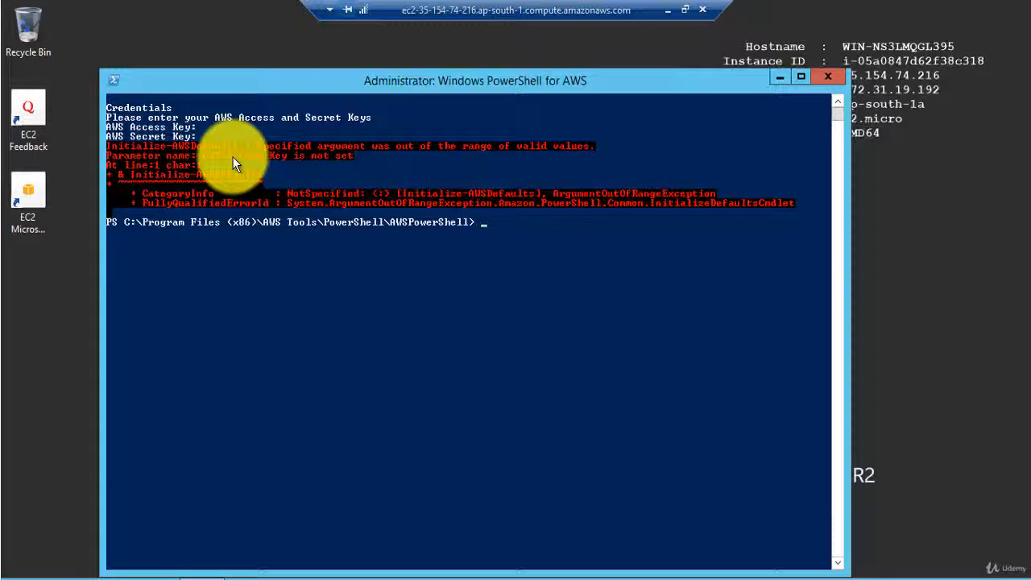
Return to the EC2 console and deselect webserver2 in the instance list
{"action": "left_click", "coordinate": [668, 10]}
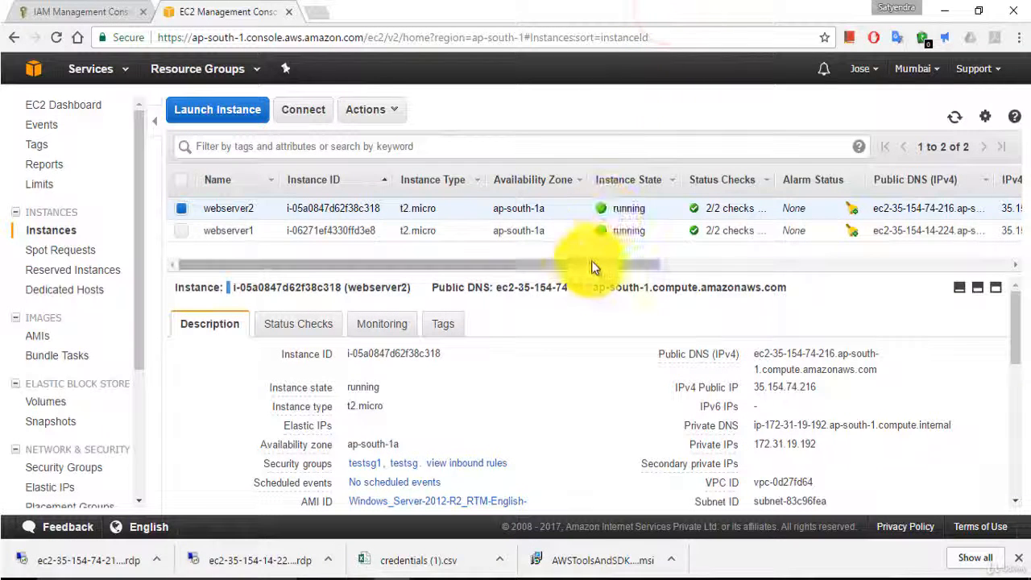
{"action": "left_click", "coordinate": [181, 208]}
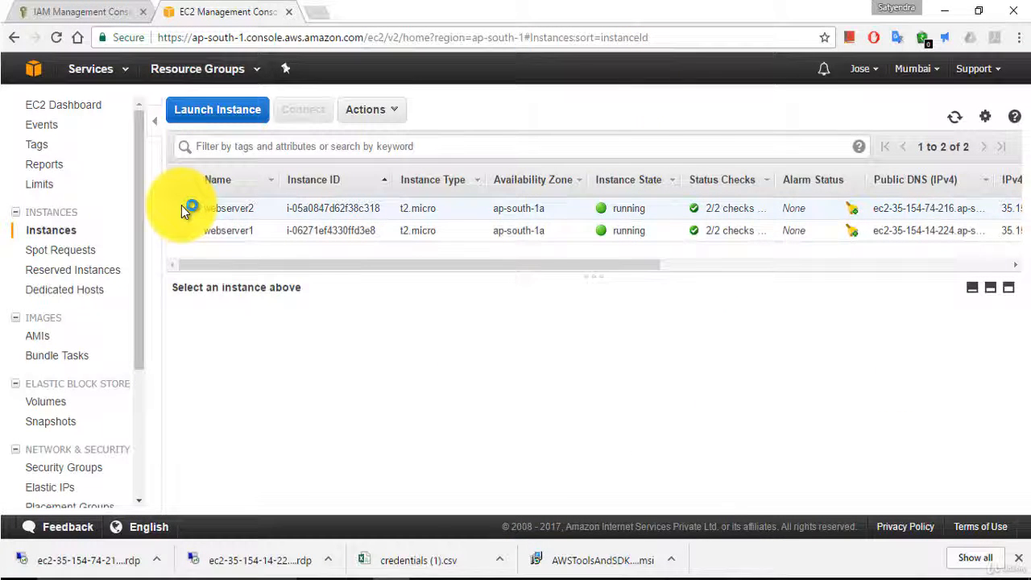